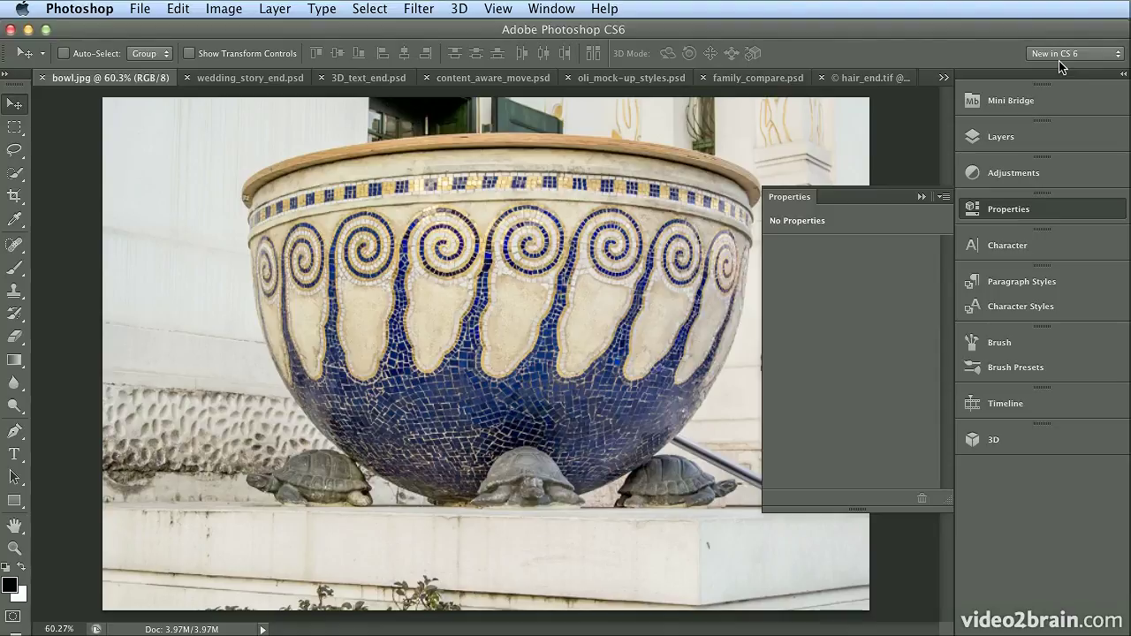
# Start a Curves adjustment on bowl.jpg and open its auto color correction options.
pyautogui.click(1052, 208)
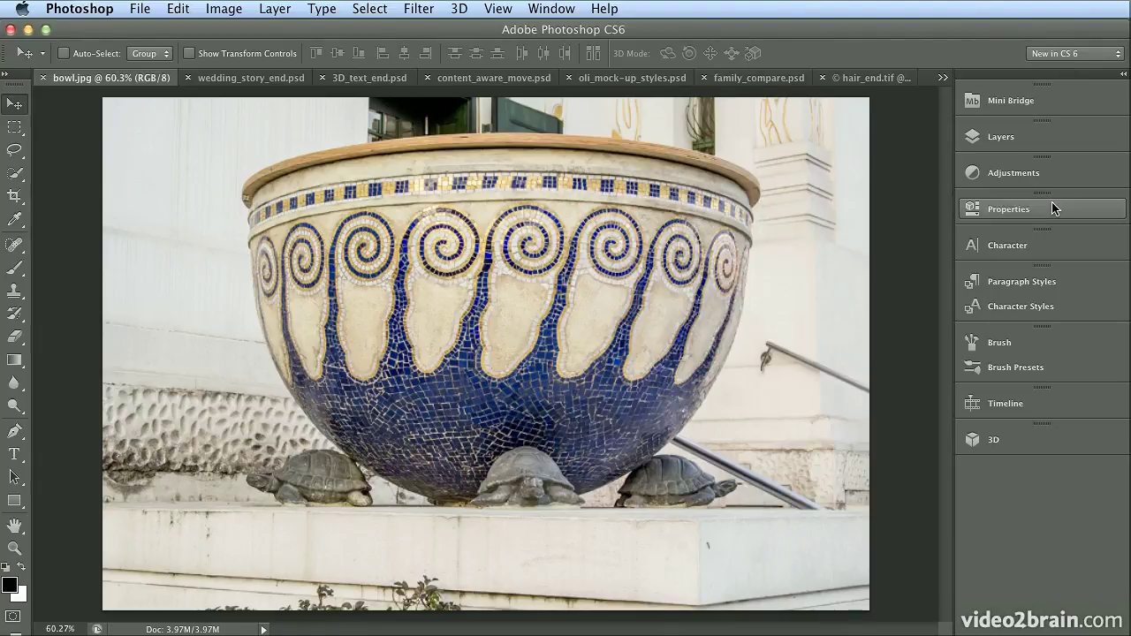
pyautogui.click(240, 11)
pyautogui.moveTo(239, 66)
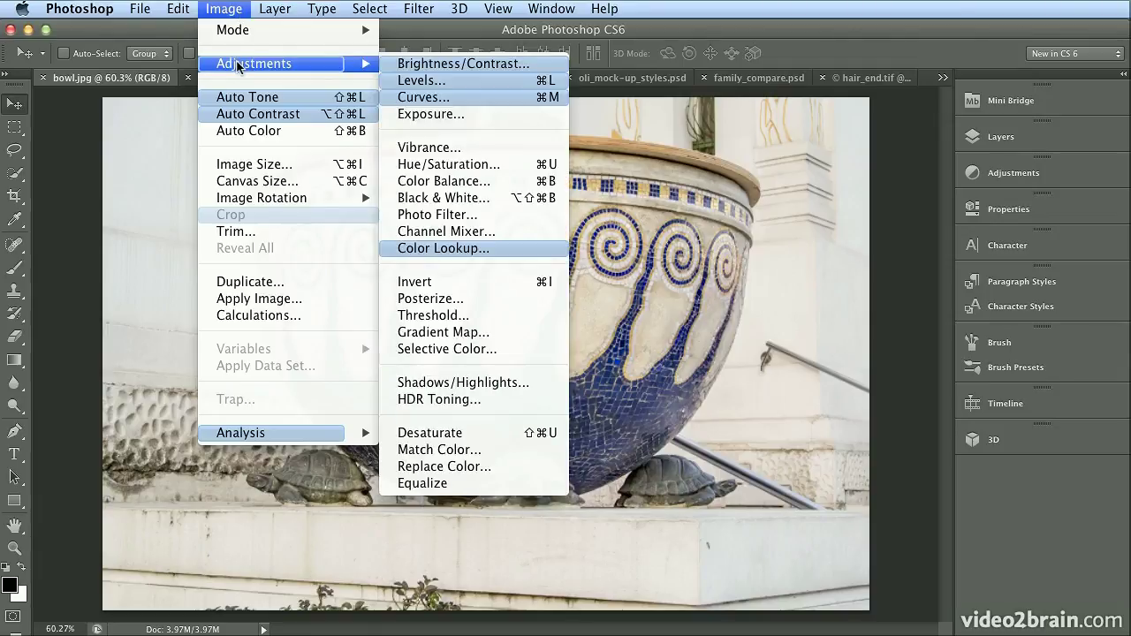
pyautogui.click(444, 96)
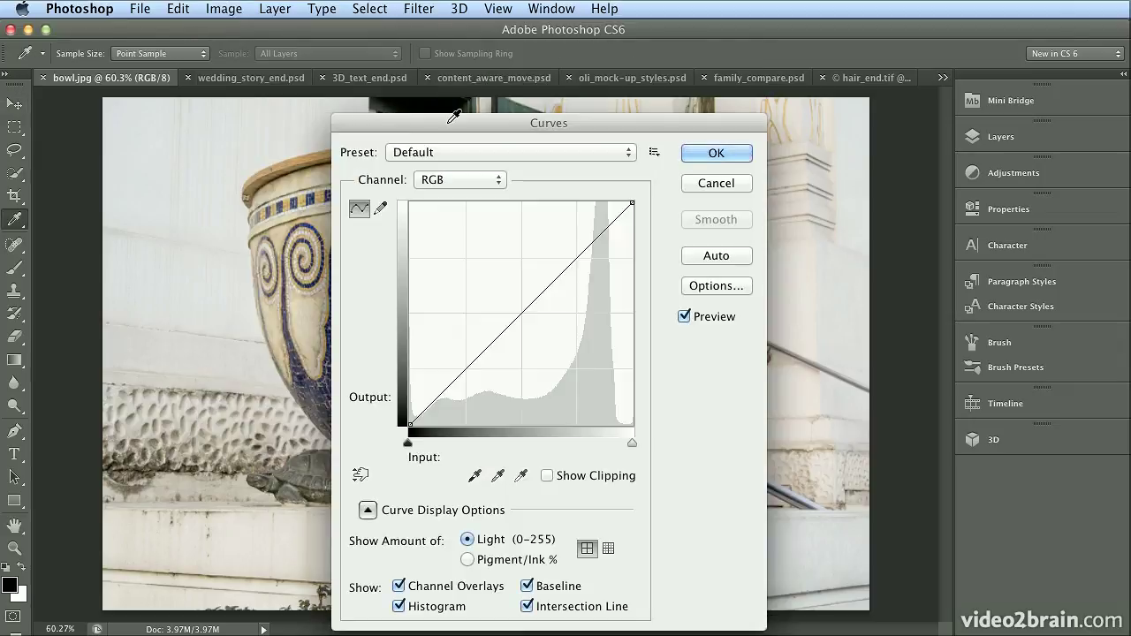
pyautogui.moveTo(454, 115); pyautogui.dragTo(457, 81)
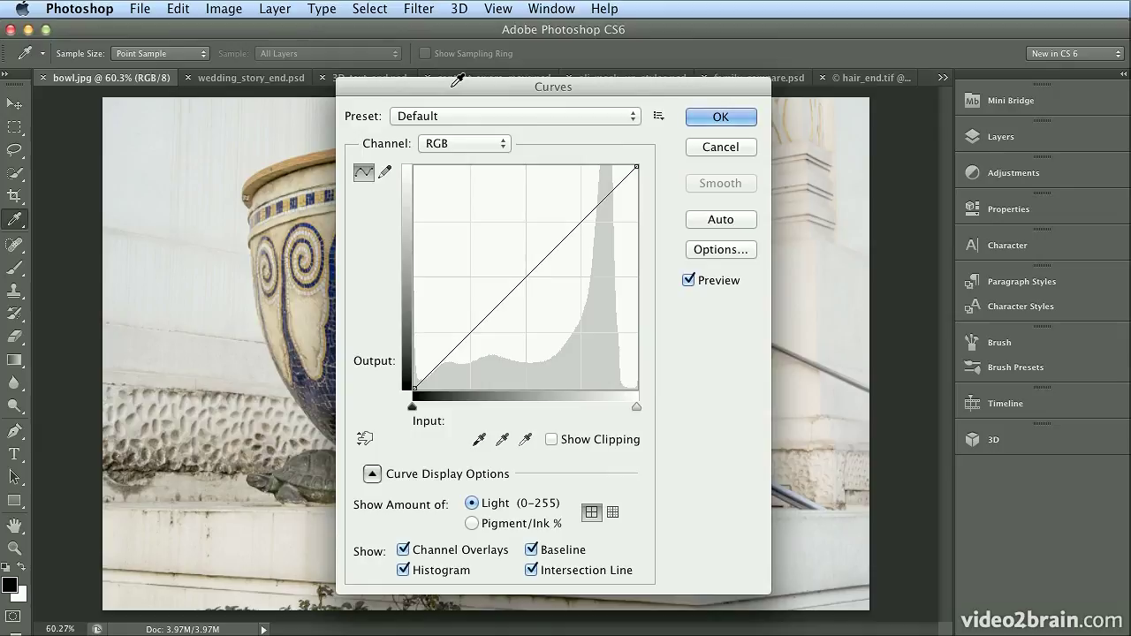
pyautogui.click(716, 254)
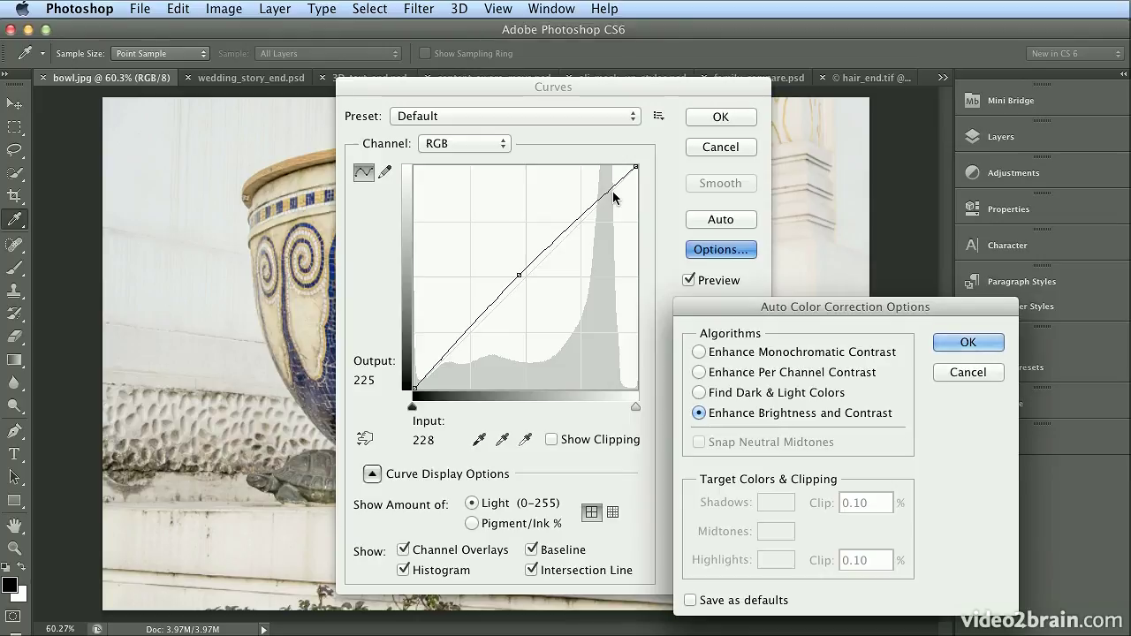
# Try the Enhance Monochromatic Contrast, Enhance Per Channel Contrast and Find Dark & Light Colors algorithms, accepting the last one.
pyautogui.click(698, 353)
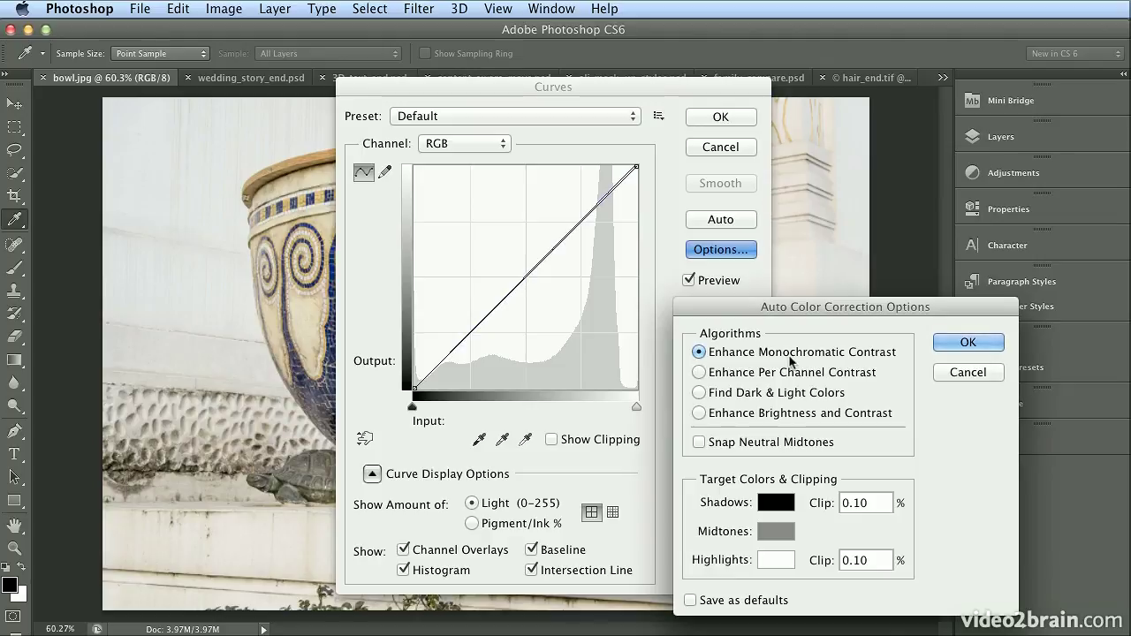
pyautogui.click(752, 374)
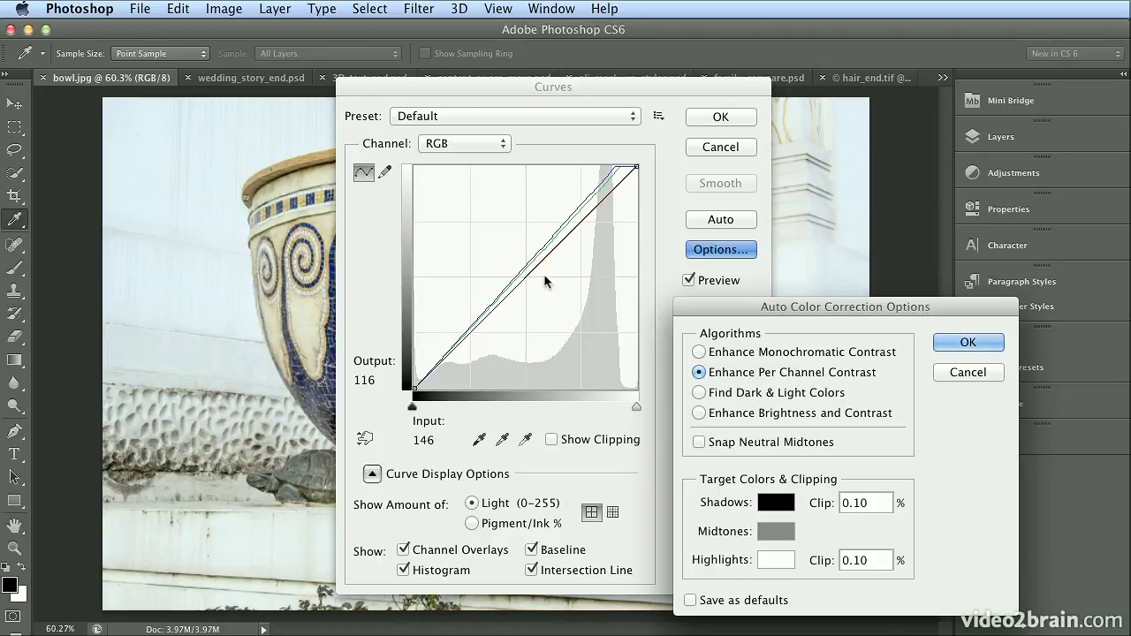
pyautogui.click(831, 396)
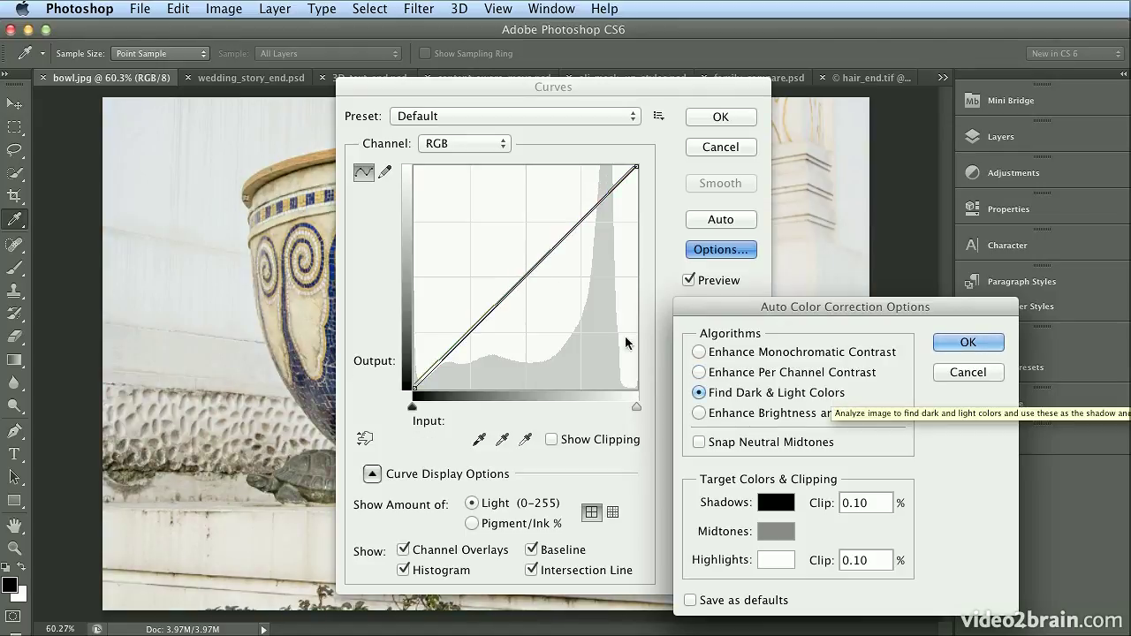
pyautogui.moveTo(824, 312); pyautogui.dragTo(643, 289)
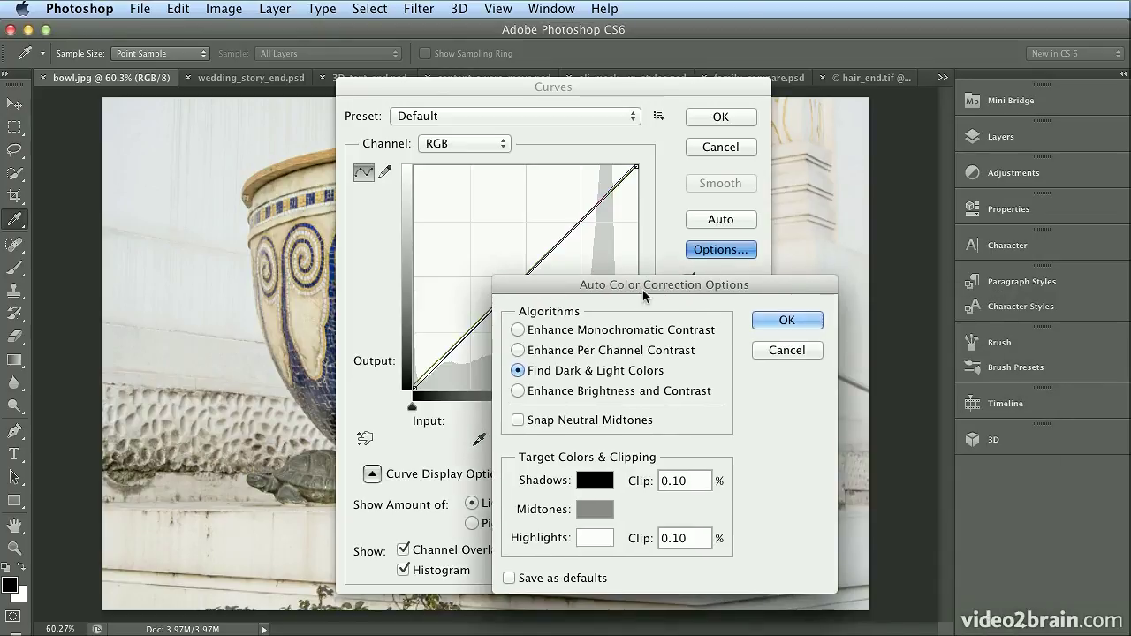
pyautogui.click(786, 320)
# Apply the Curves adjustment with the Enhance Brightness and Contrast auto algorithm, and compare the bowl image with and without it.
pyautogui.moveTo(561, 88); pyautogui.dragTo(906, 90)
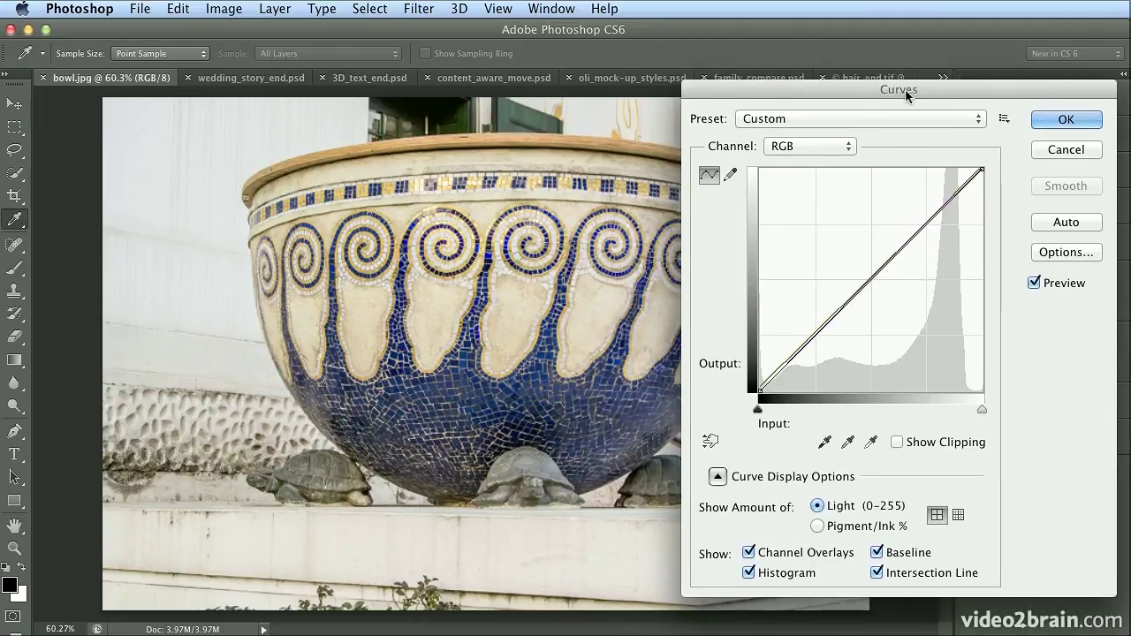
pyautogui.click(1054, 253)
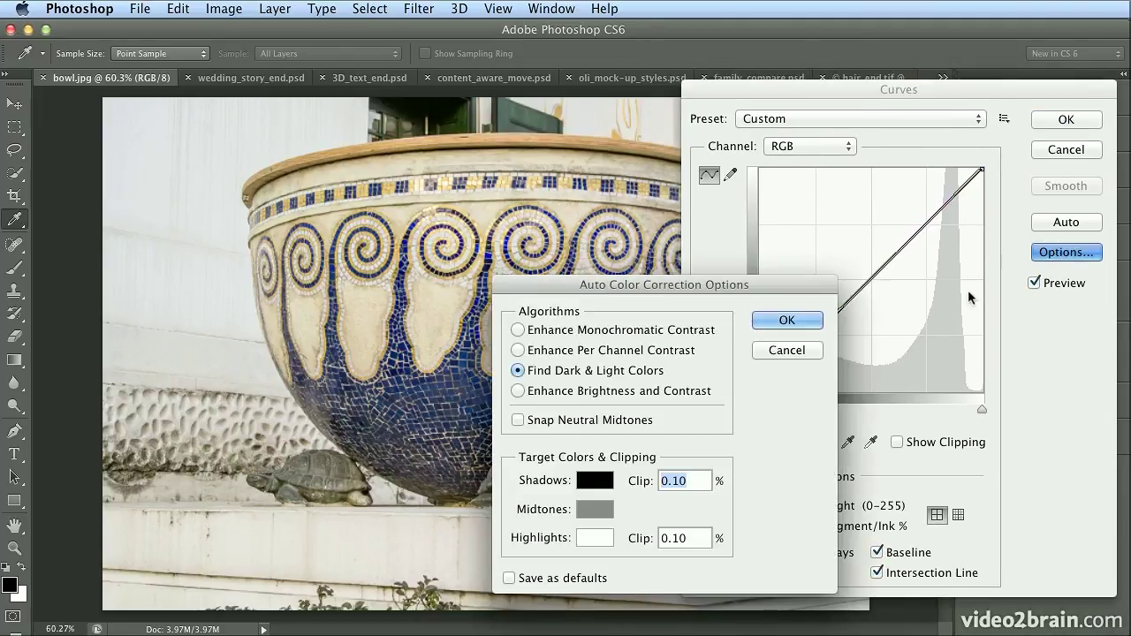
pyautogui.click(644, 391)
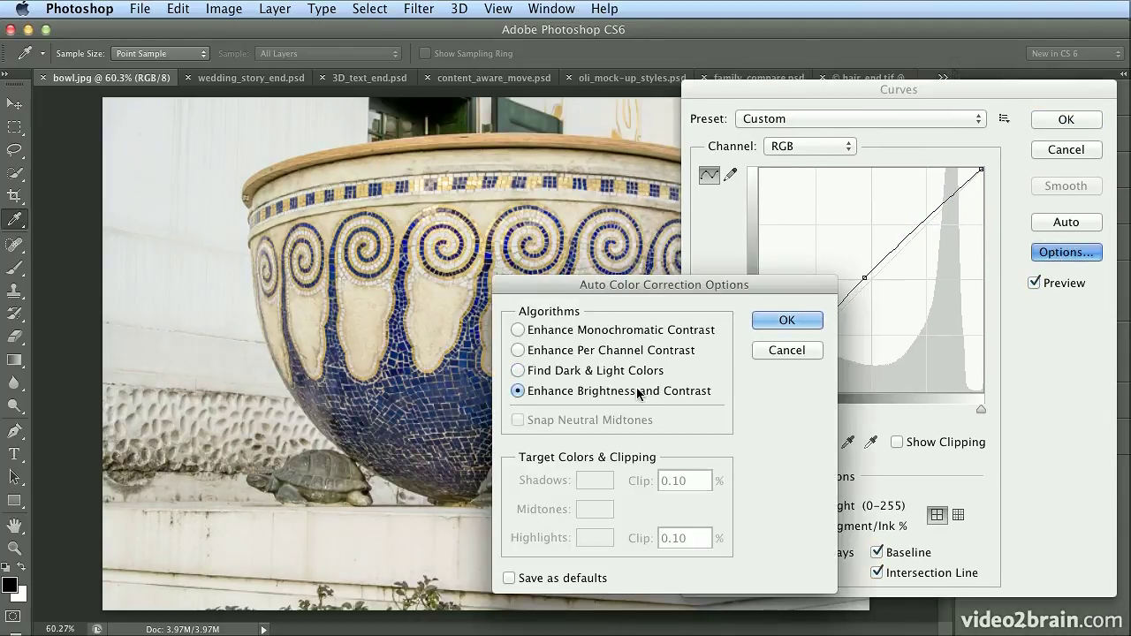
pyautogui.moveTo(665, 290); pyautogui.dragTo(556, 277)
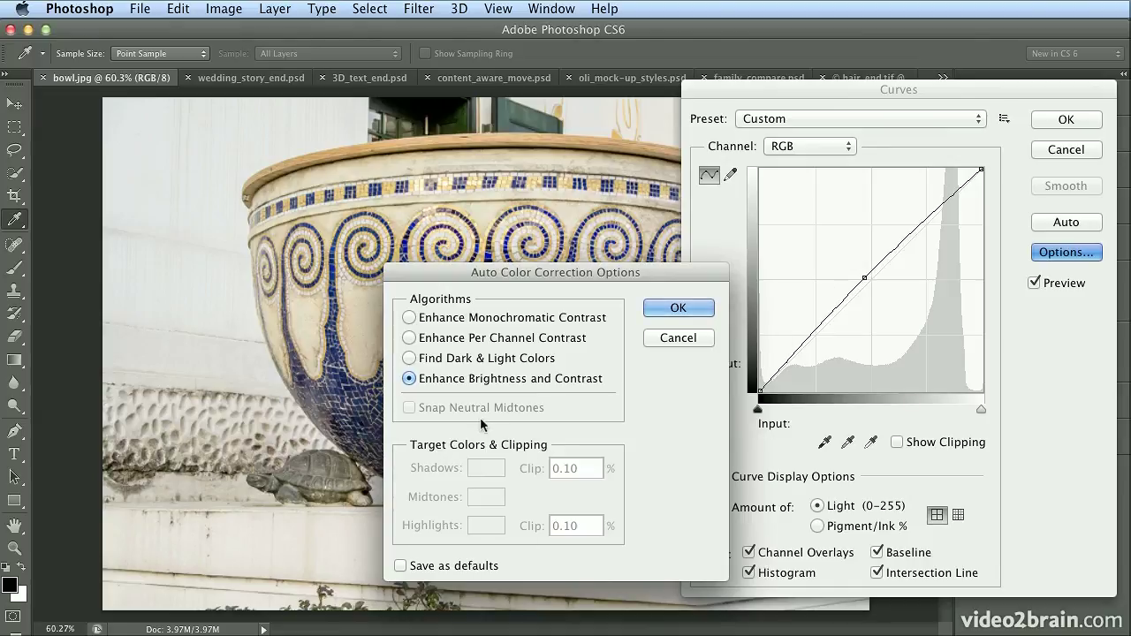
pyautogui.click(677, 307)
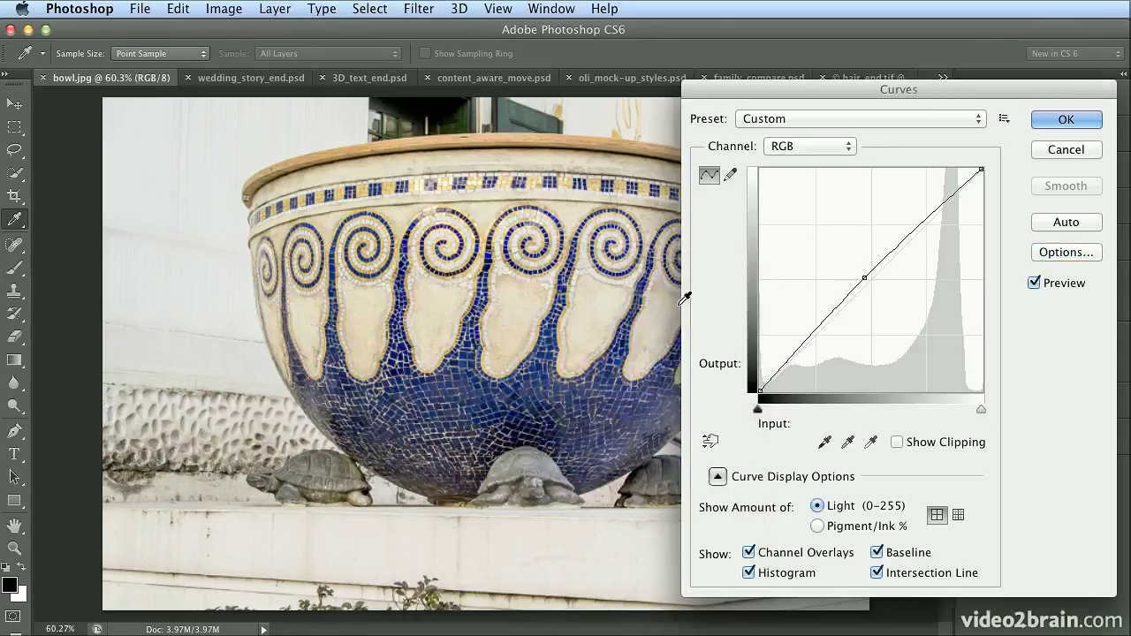
pyautogui.click(1043, 118)
pyautogui.press('v')
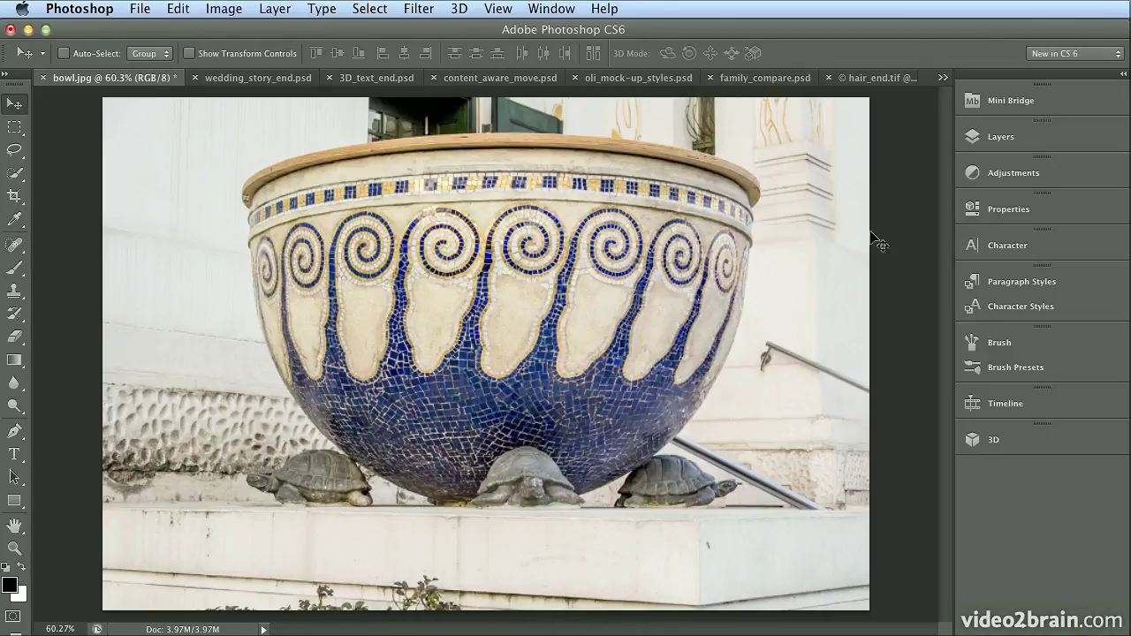
pyautogui.press('super+s')
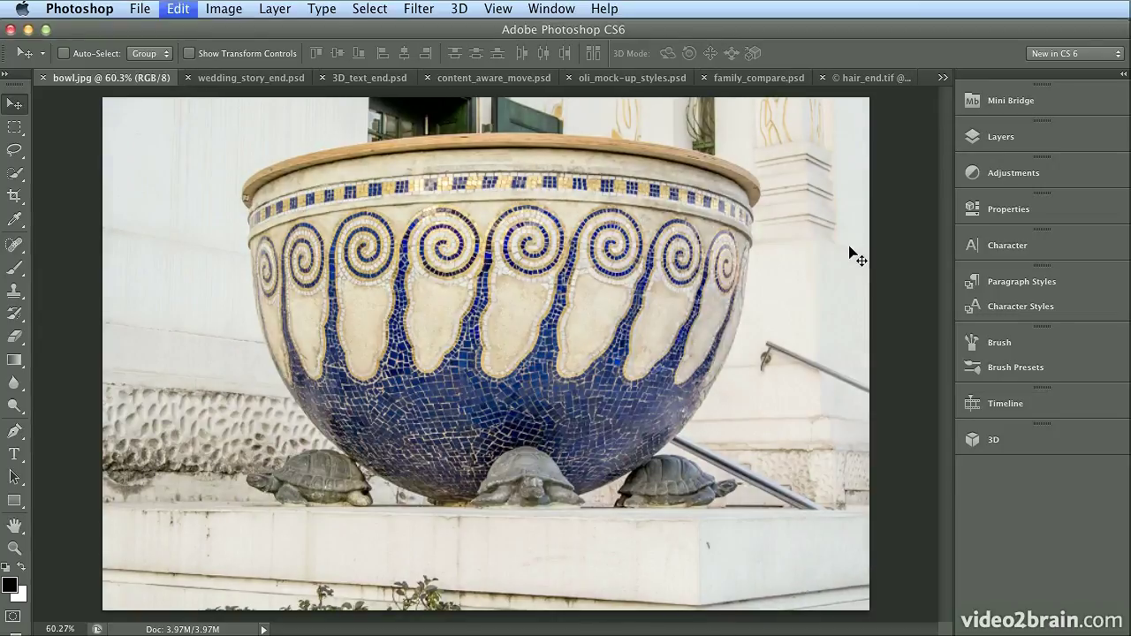
# Compare Mini Bridge in the New in CS 6 and Essentials workspaces, ending in New in CS 6 with Mini Bridge collapsed.
pyautogui.click(1045, 102)
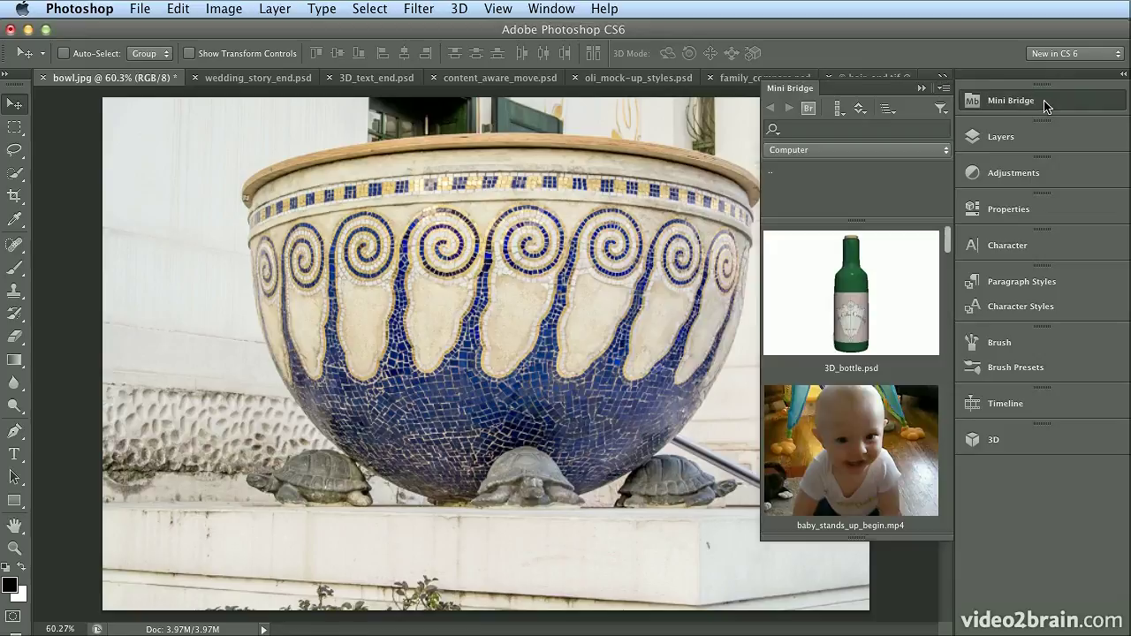
pyautogui.click(1054, 54)
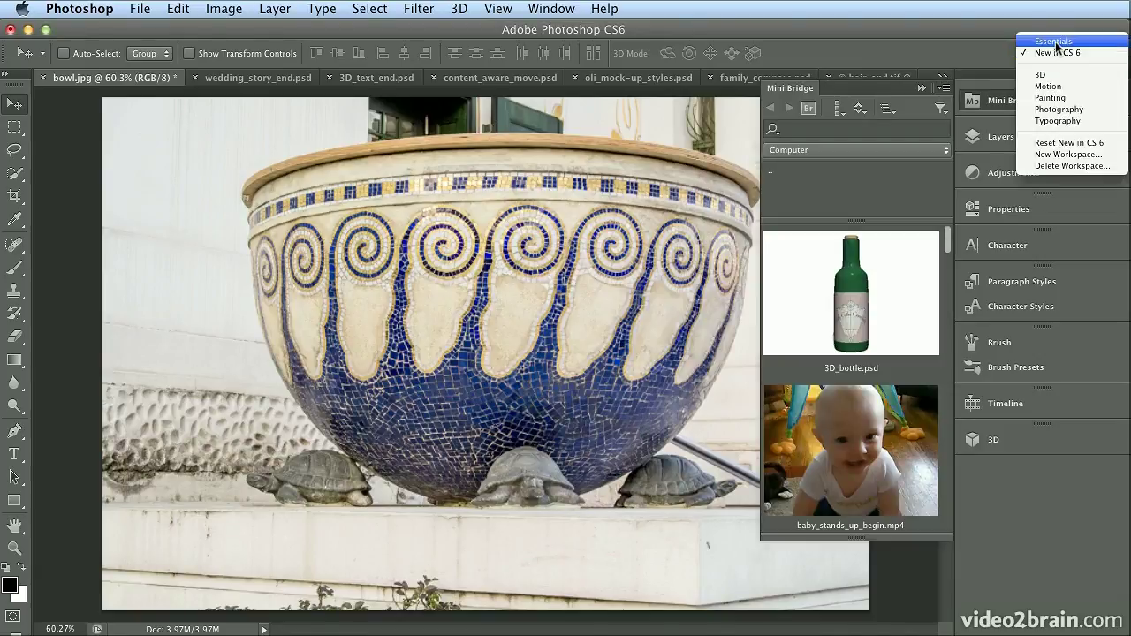
pyautogui.click(1045, 39)
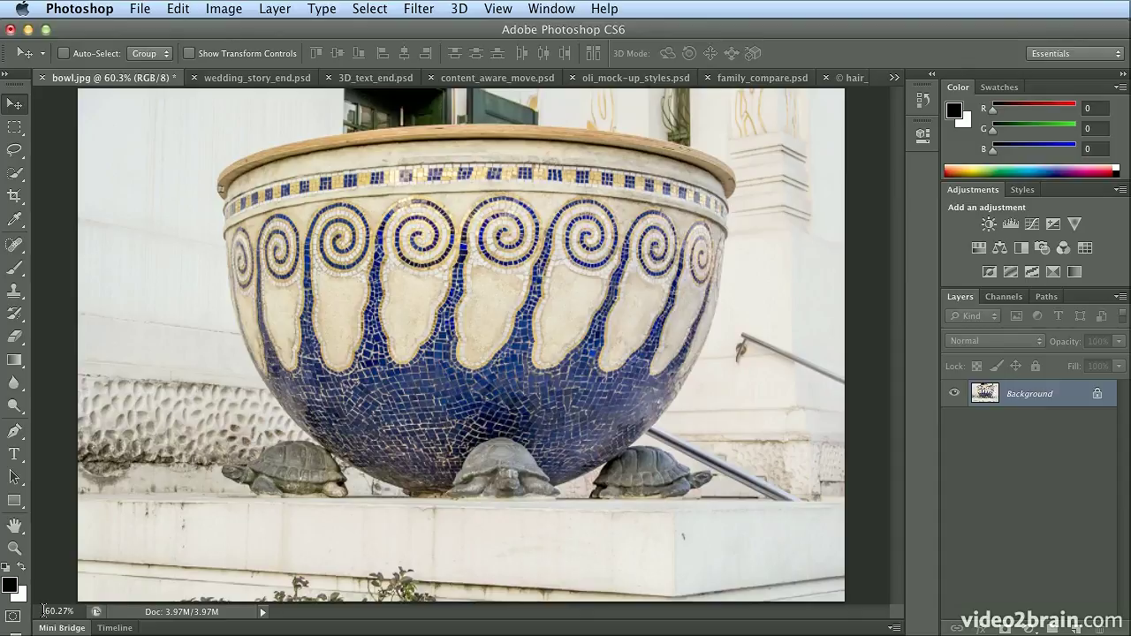
pyautogui.click(62, 628)
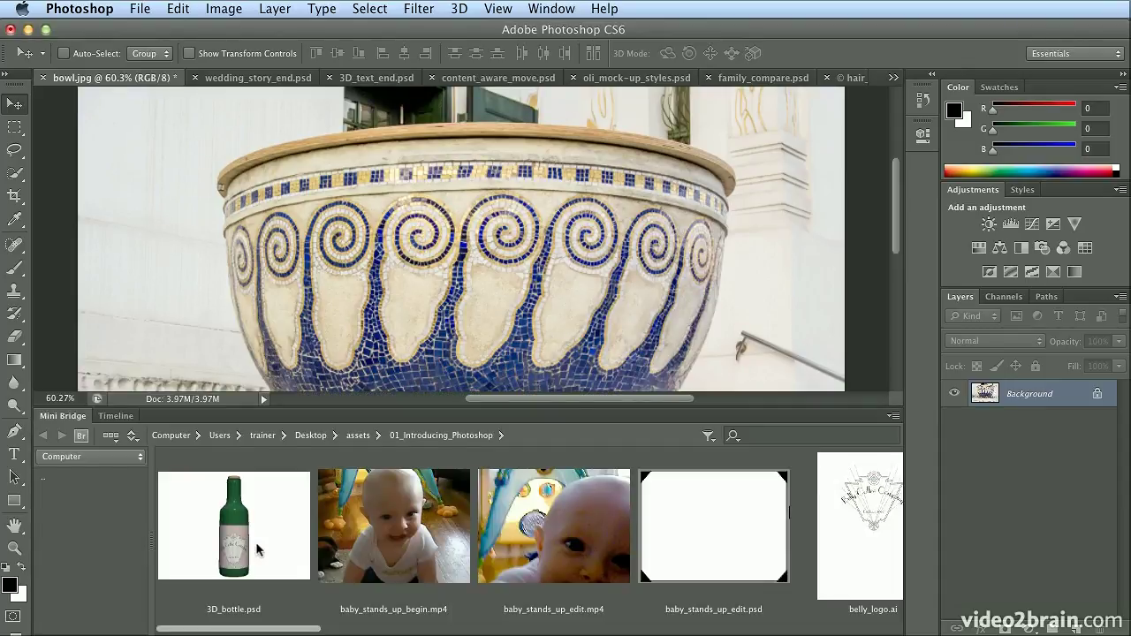
pyautogui.click(55, 417)
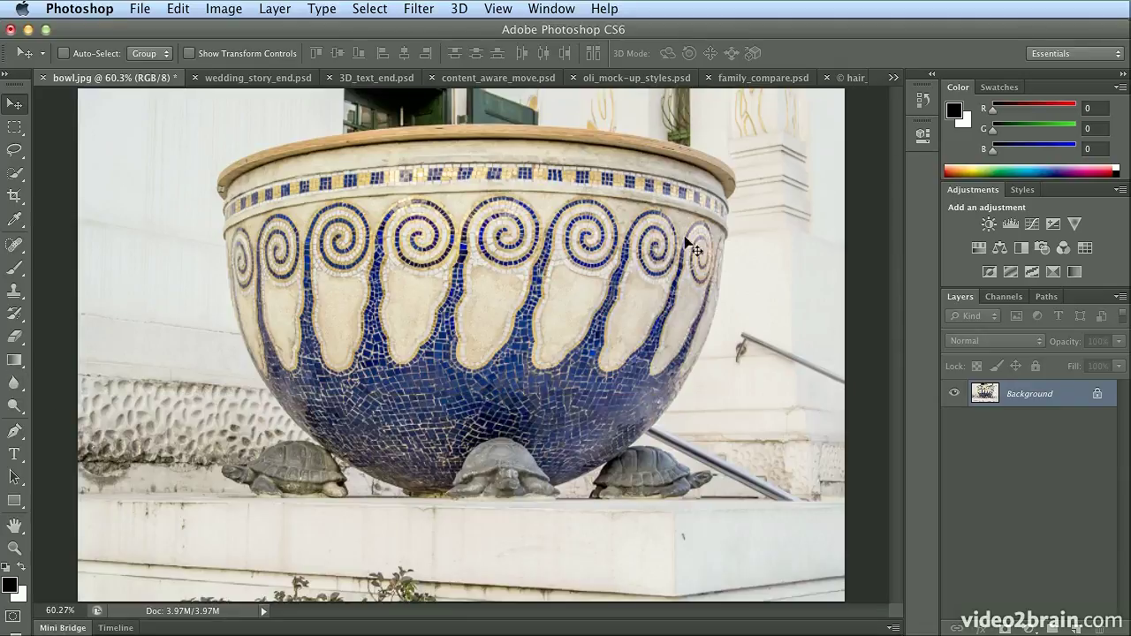
pyautogui.click(1039, 55)
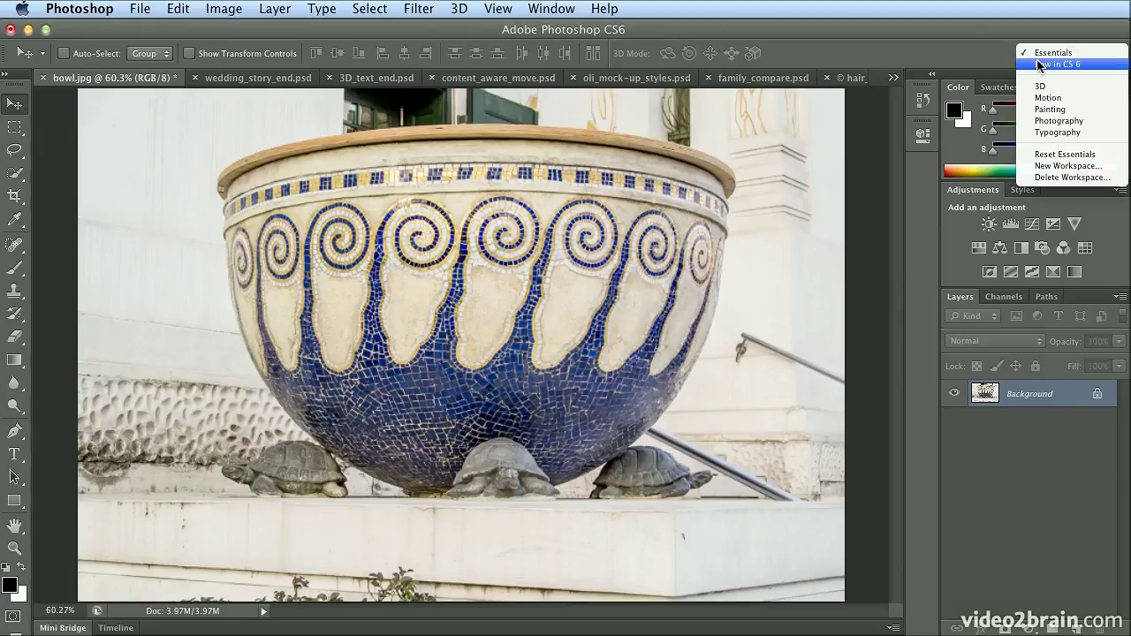
pyautogui.click(1040, 64)
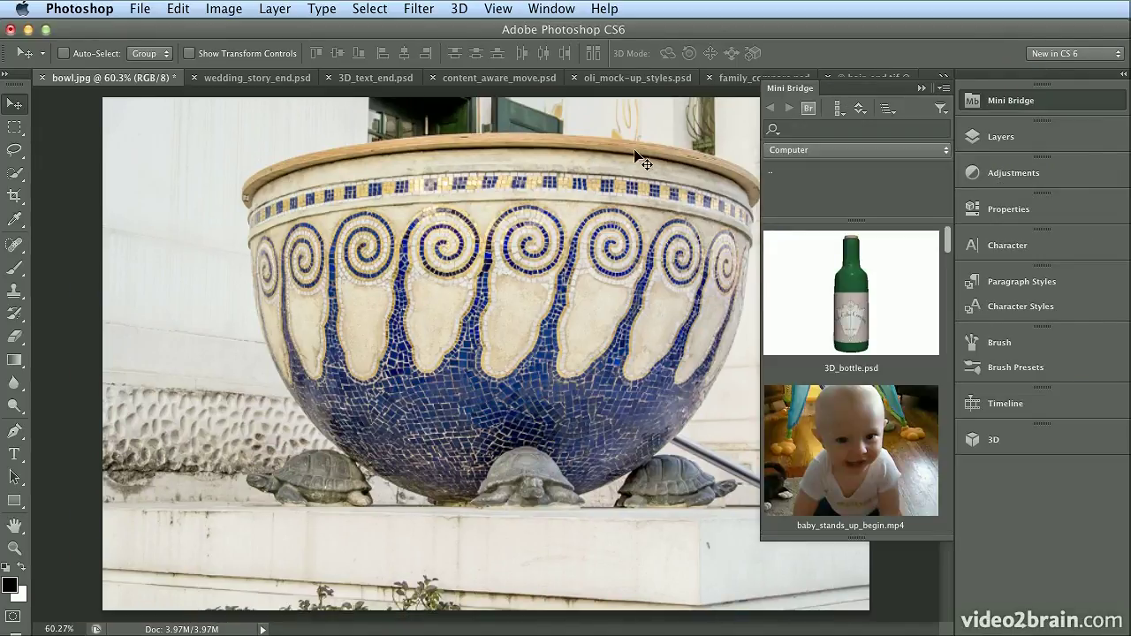
pyautogui.click(992, 103)
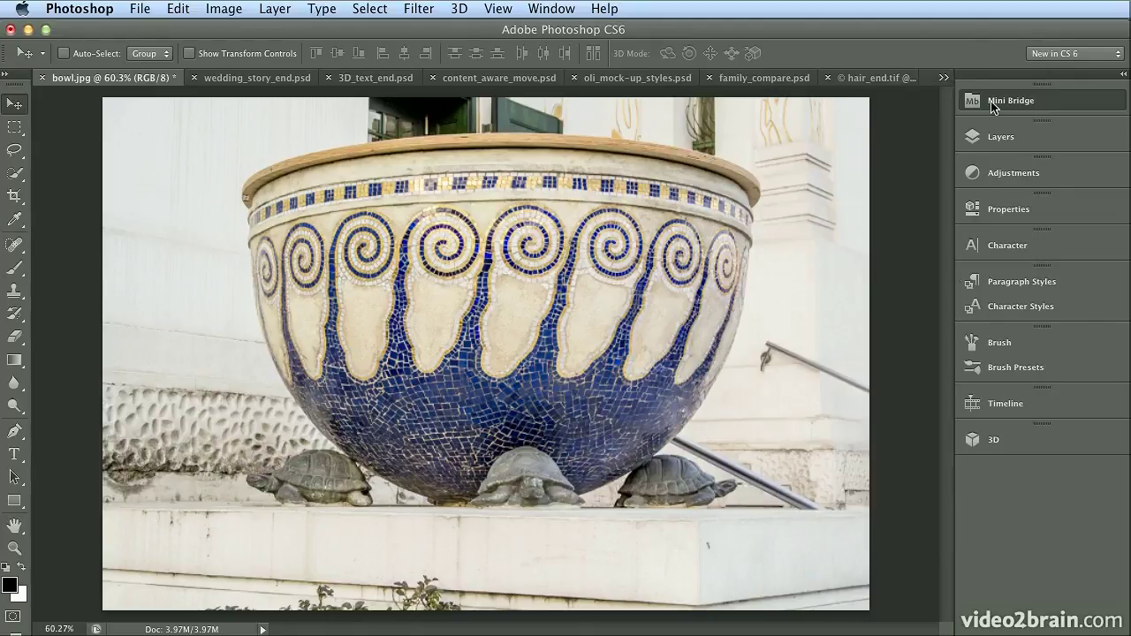
# Close bowl.jpg and display the layers of wedding_story_end.psd.
pyautogui.click(41, 78)
pyautogui.click(784, 326)
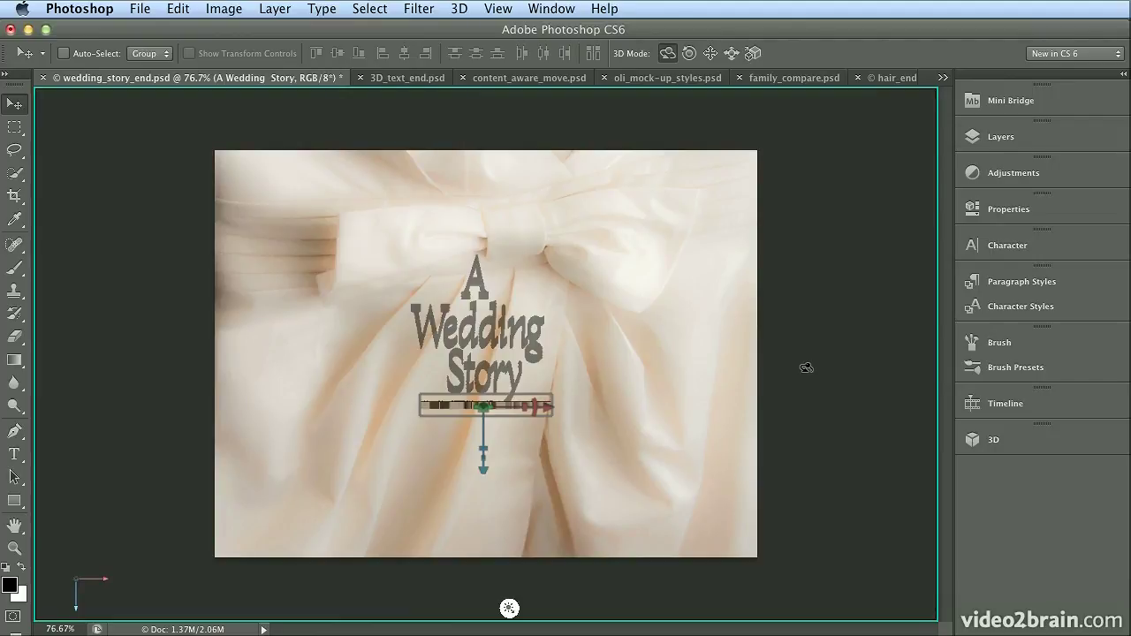
pyautogui.click(988, 140)
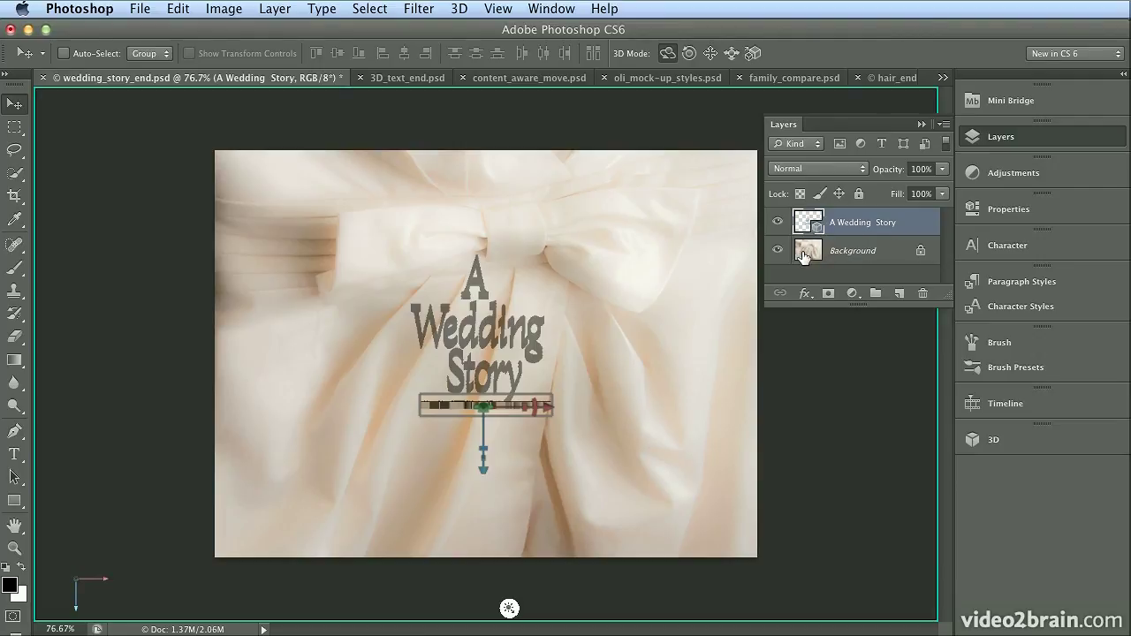
# Look at the layer filter criteria, keep Kind, and toggle filtering for smart objects on and off.
pyautogui.click(801, 145)
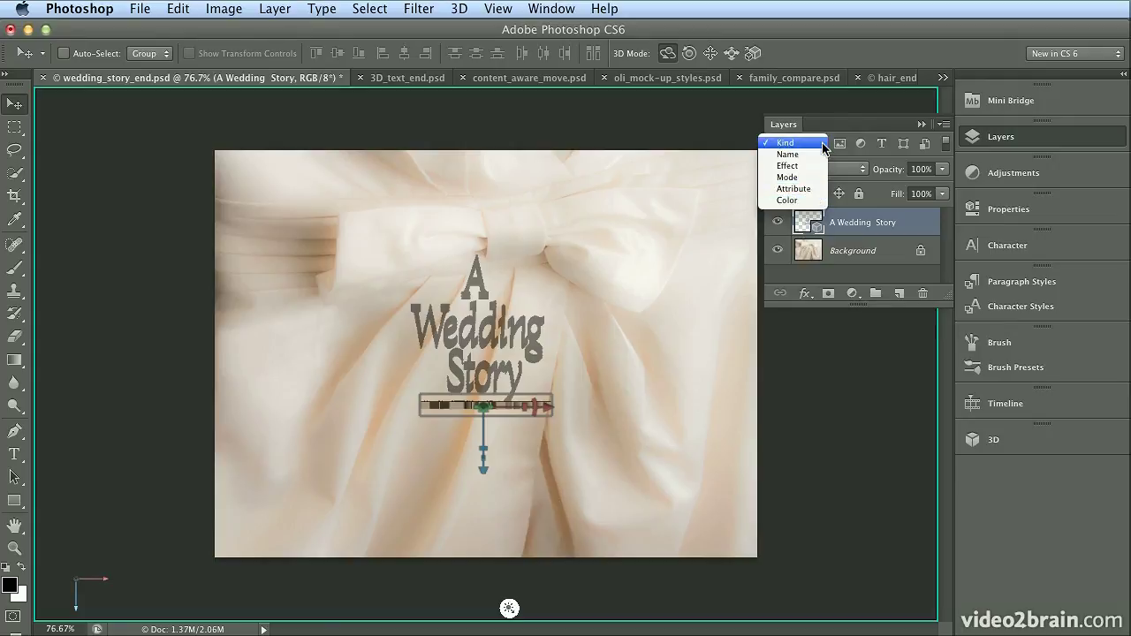
pyautogui.click(823, 144)
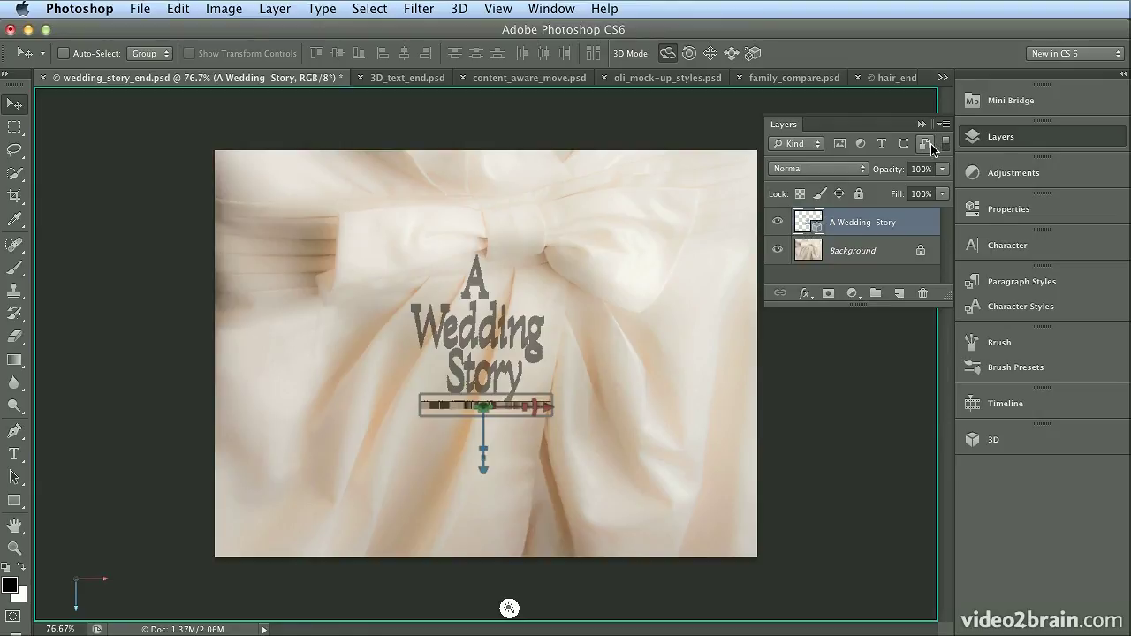
pyautogui.click(930, 144)
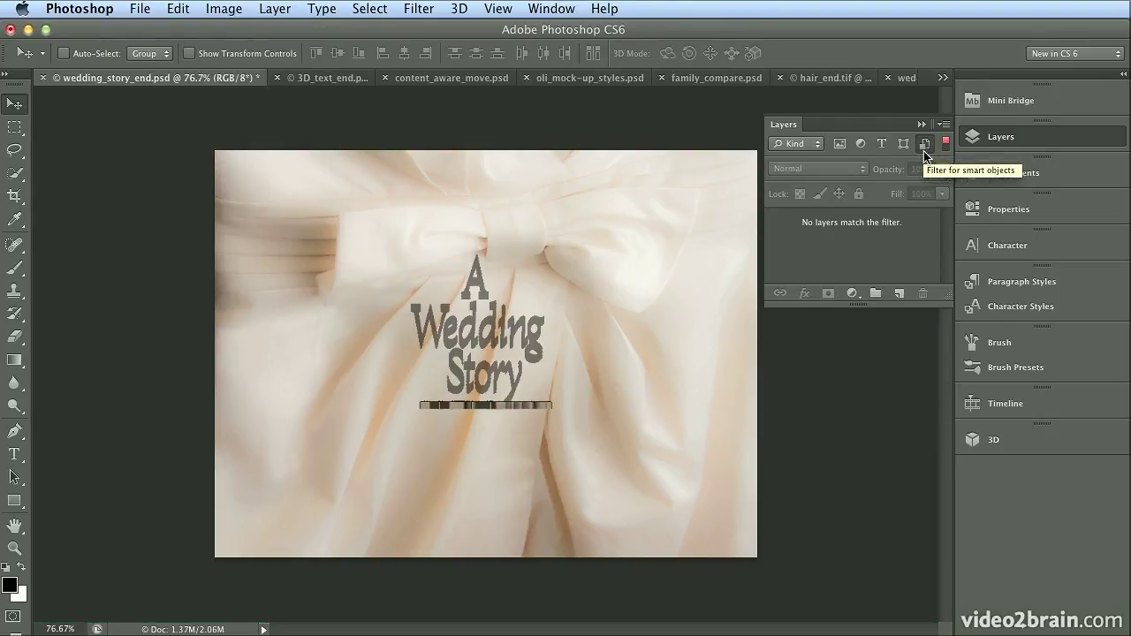
pyautogui.click(924, 151)
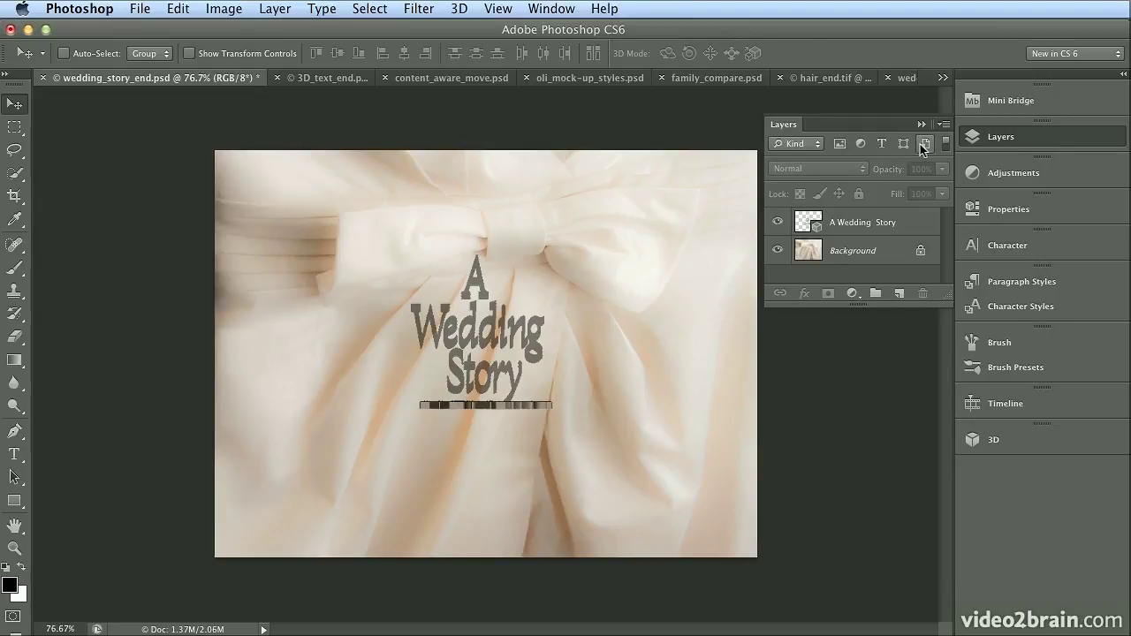
pyautogui.click(922, 145)
pyautogui.click(922, 146)
# Filter the layers for shape, type and pixel layers in turn, and switch layer filtering off.
pyautogui.click(907, 145)
pyautogui.click(907, 145)
pyautogui.click(883, 147)
pyautogui.click(883, 148)
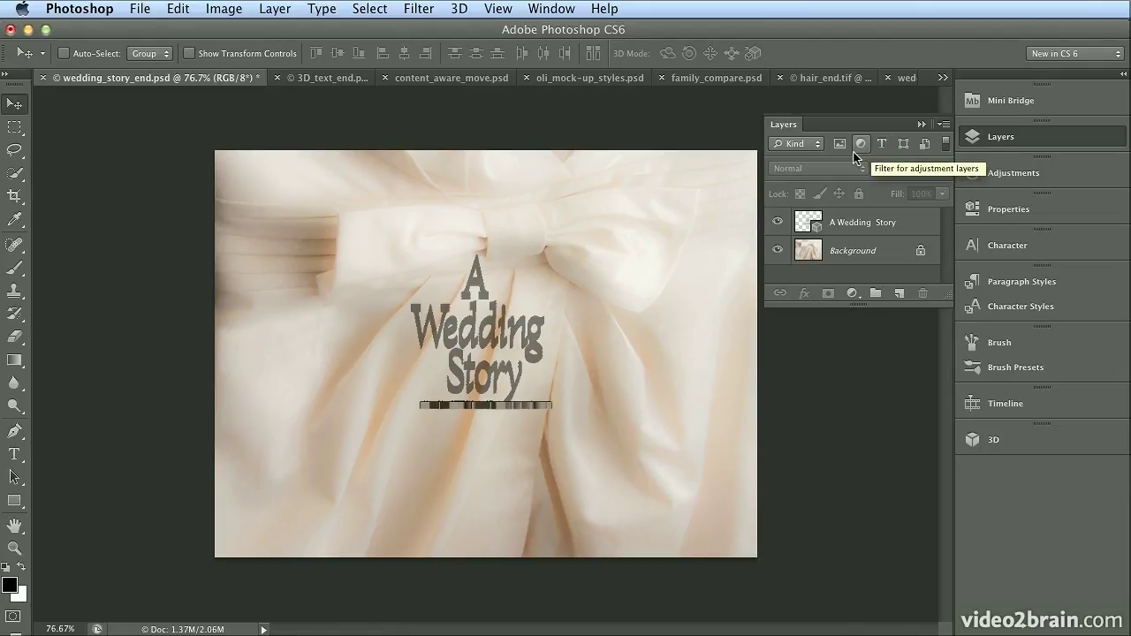
pyautogui.click(840, 145)
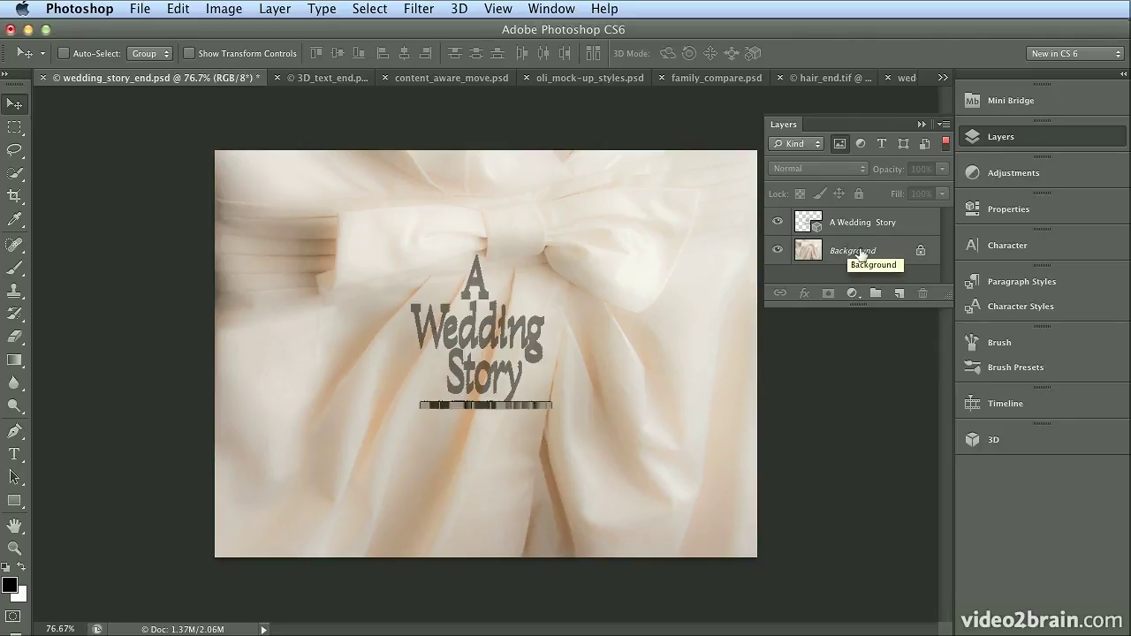
pyautogui.click(945, 143)
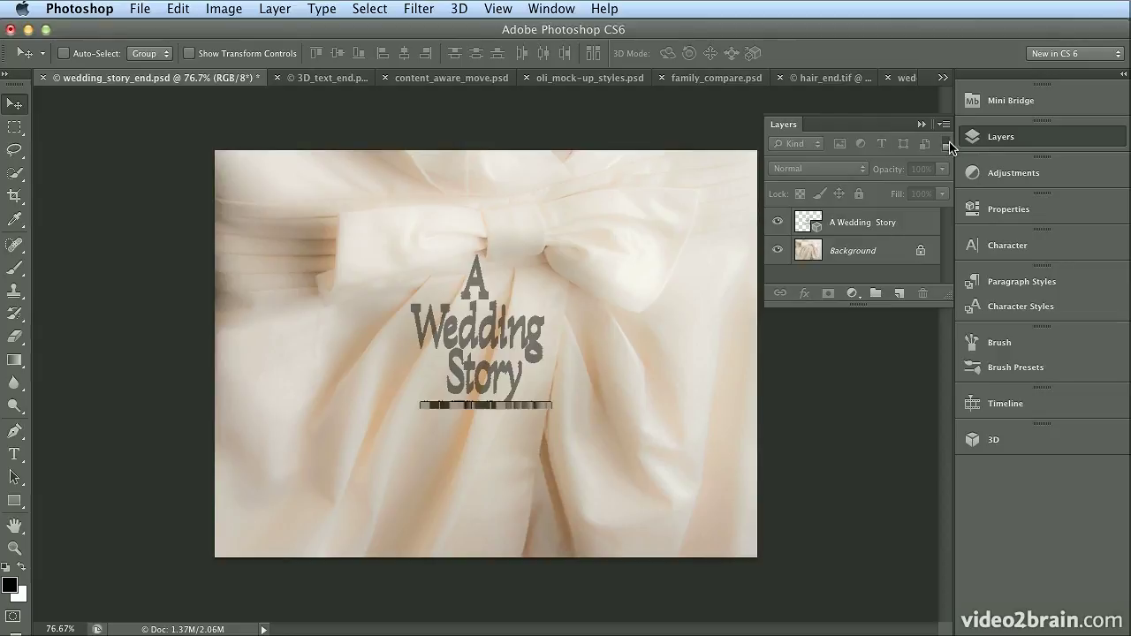
# Display the available adjustments in place of the layers, and close wedding_story_end.psd.
pyautogui.click(985, 142)
pyautogui.click(993, 172)
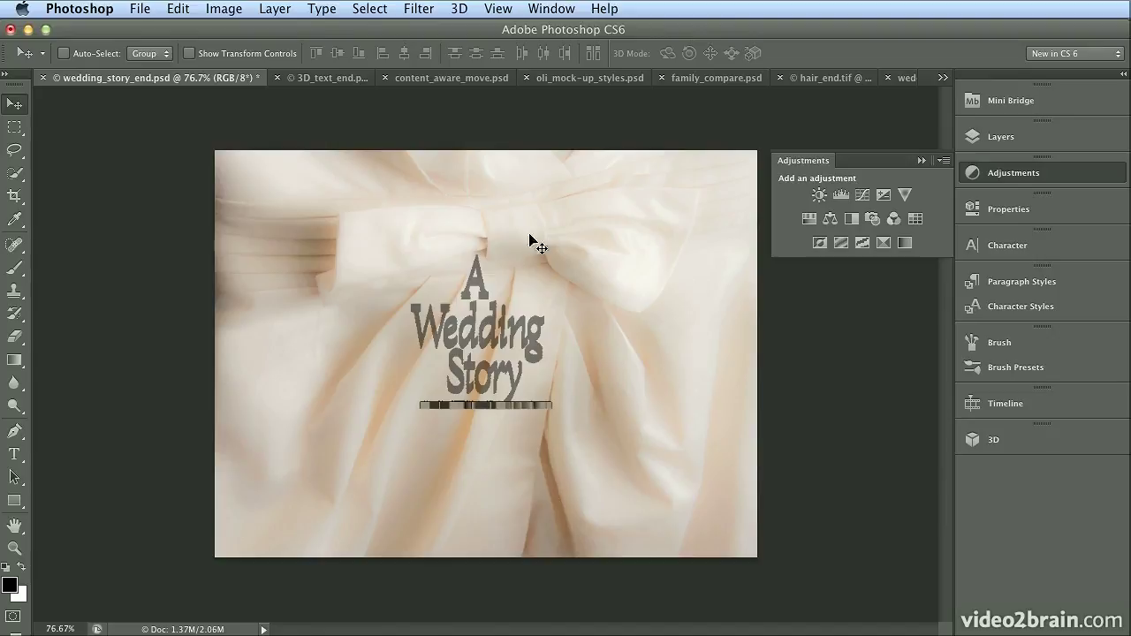
pyautogui.click(44, 79)
pyautogui.click(800, 337)
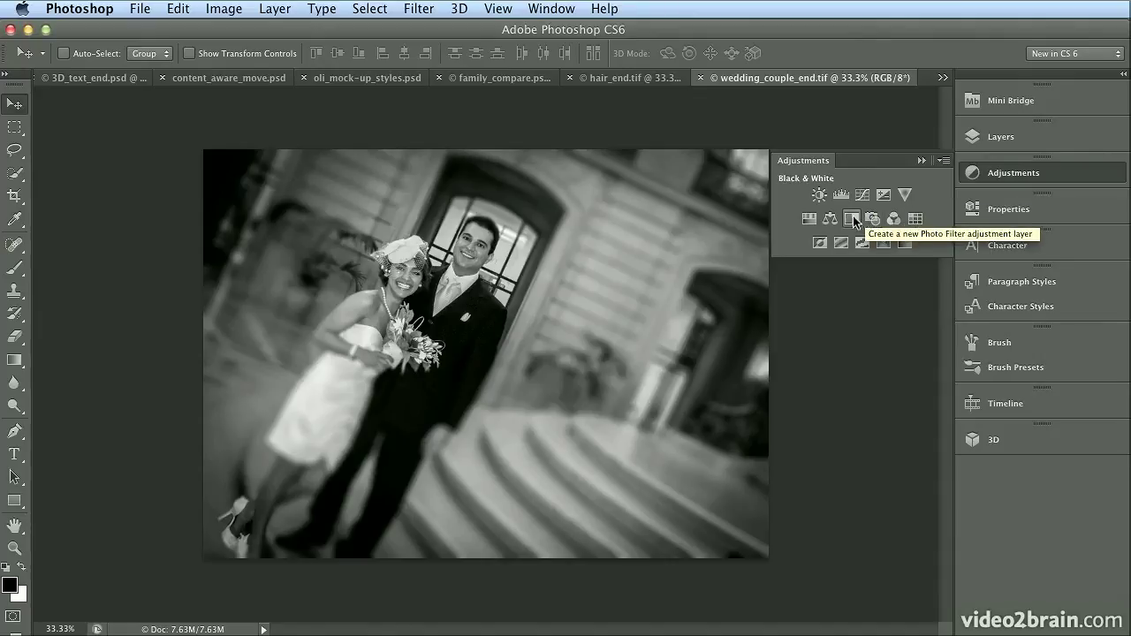
# Add a Hue/Saturation adjustment layer to the wedding couple photo and colorize it with a hue of 34.
pyautogui.click(808, 220)
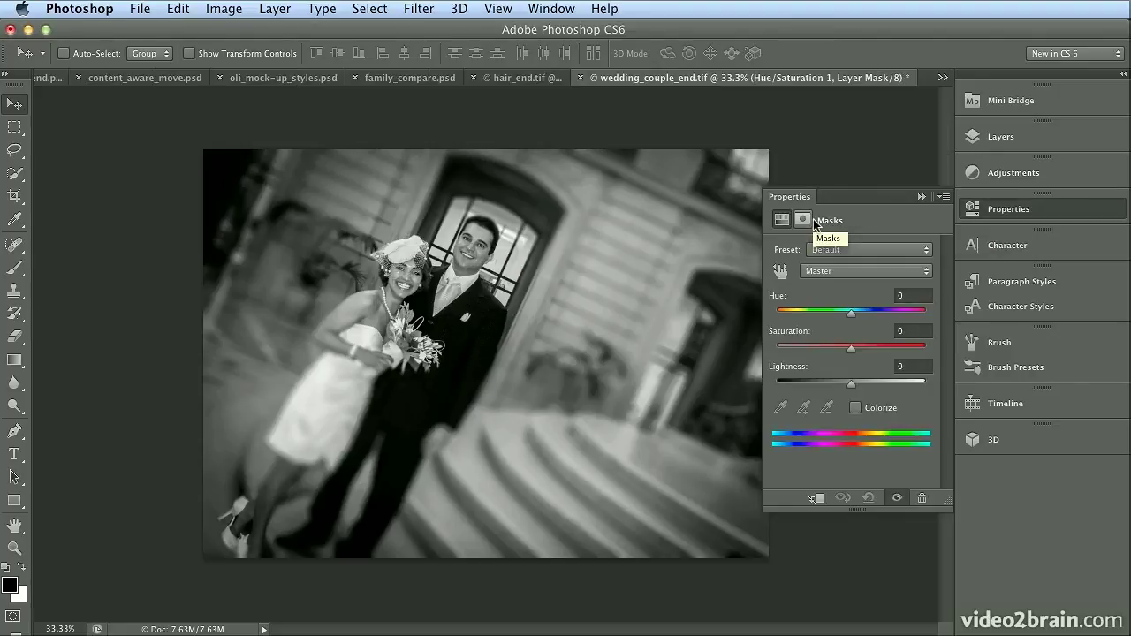
pyautogui.click(1003, 174)
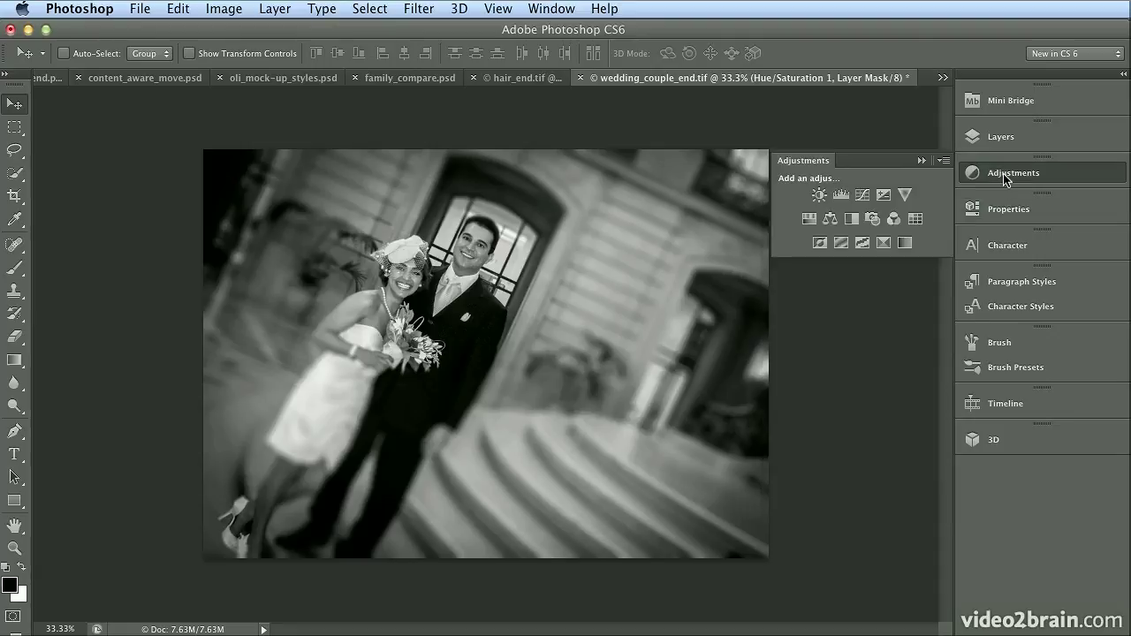
pyautogui.click(1000, 208)
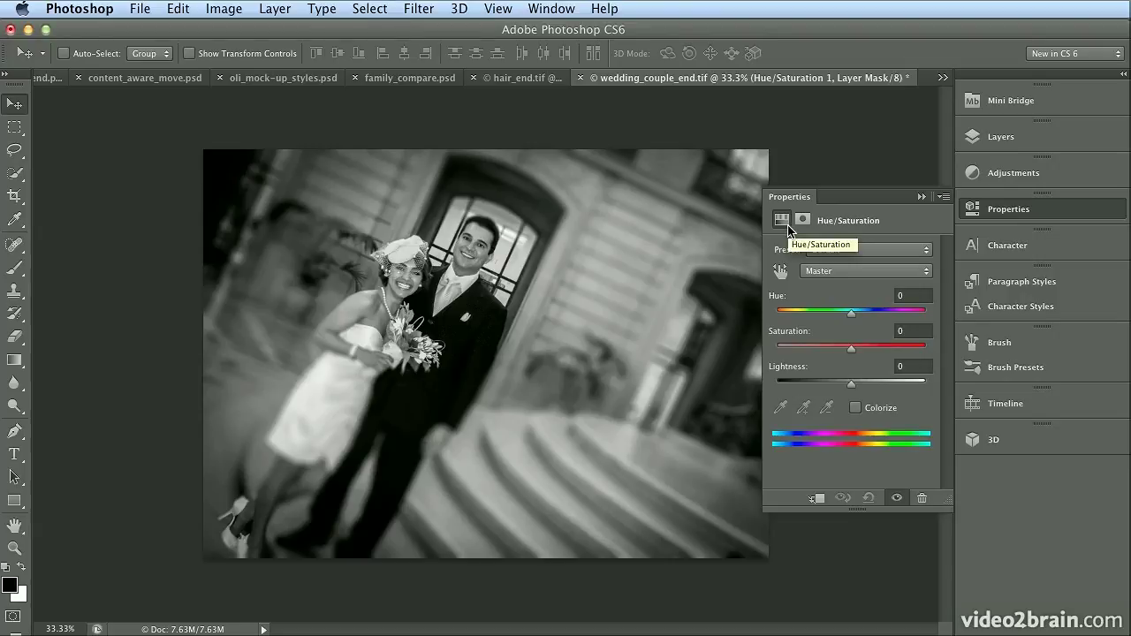
pyautogui.click(855, 407)
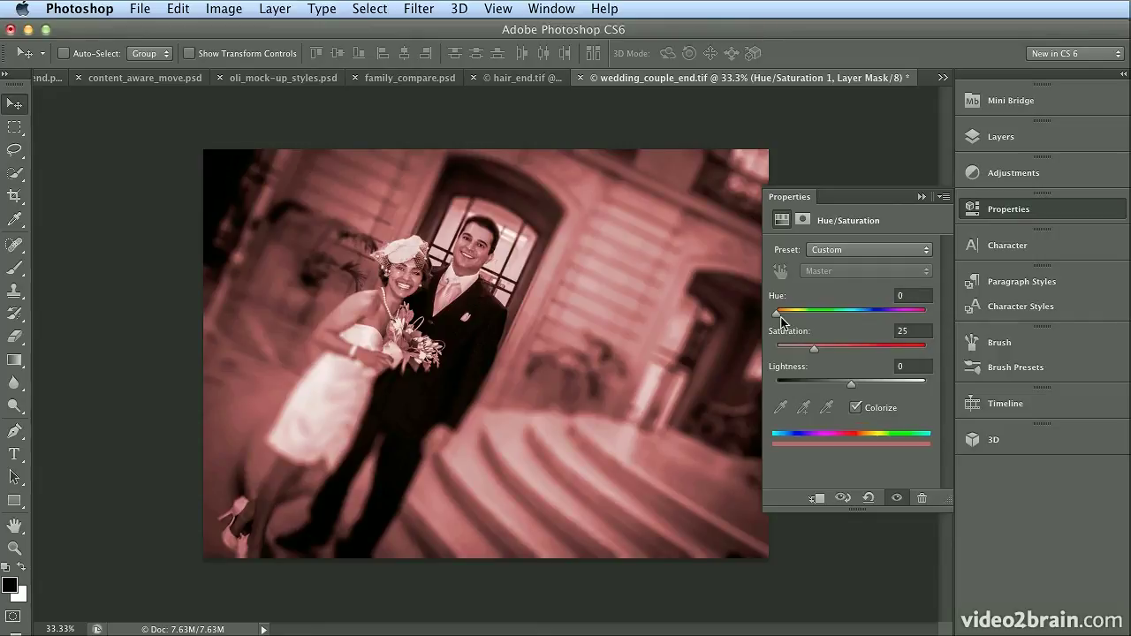
pyautogui.moveTo(777, 314); pyautogui.dragTo(790, 314)
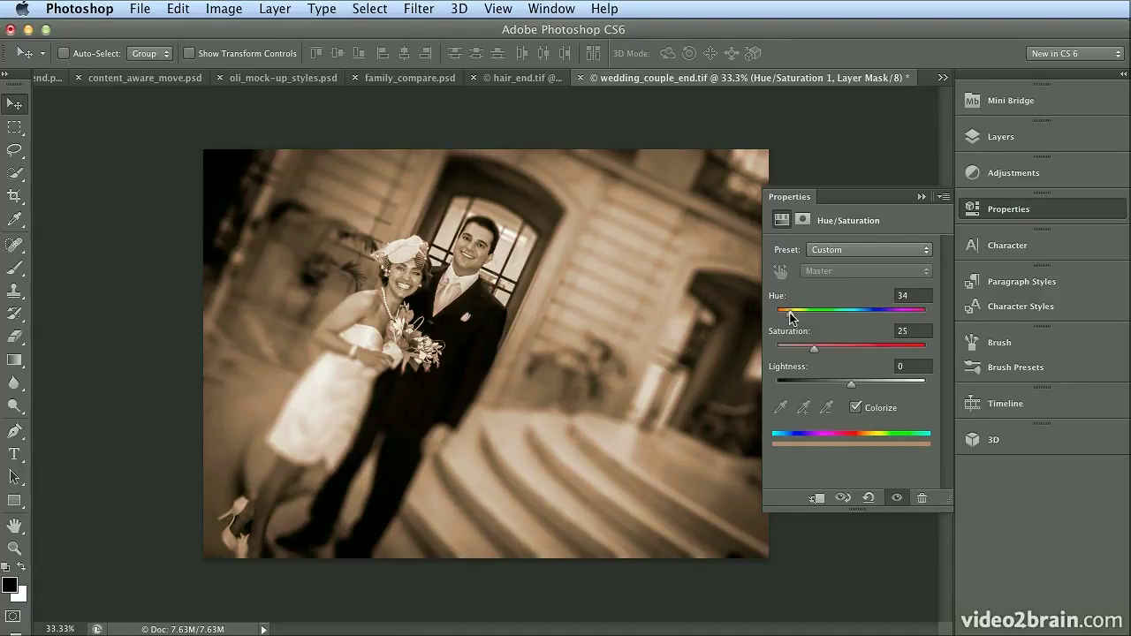
# Display the layers, filter them to adjustment layers only, switch that filter off, and hide the layers.
pyautogui.click(982, 143)
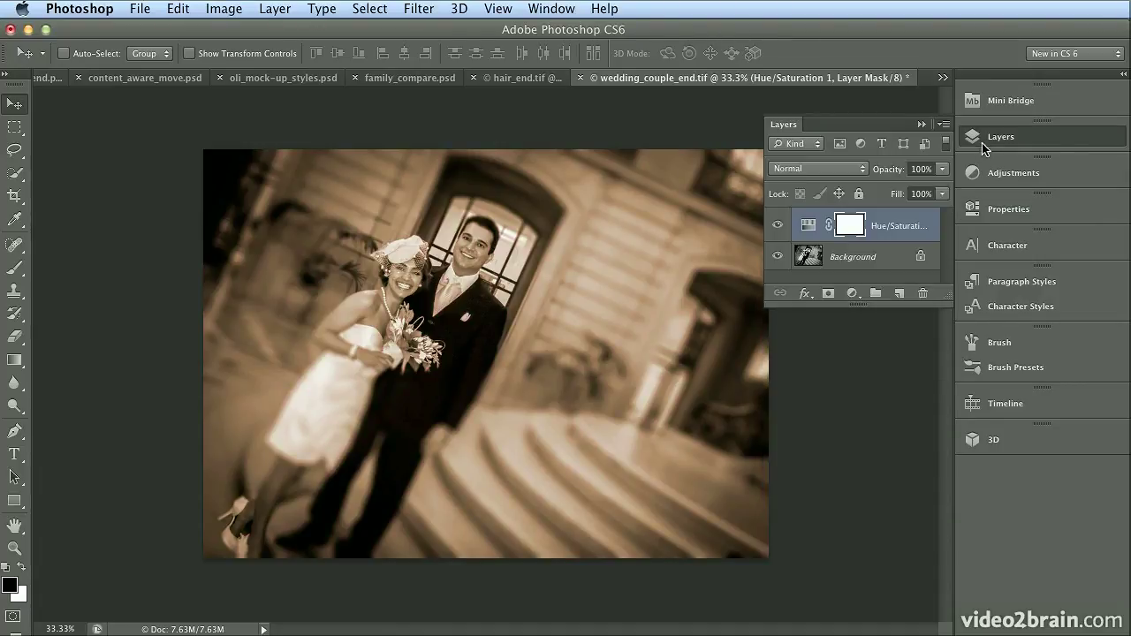
pyautogui.click(863, 146)
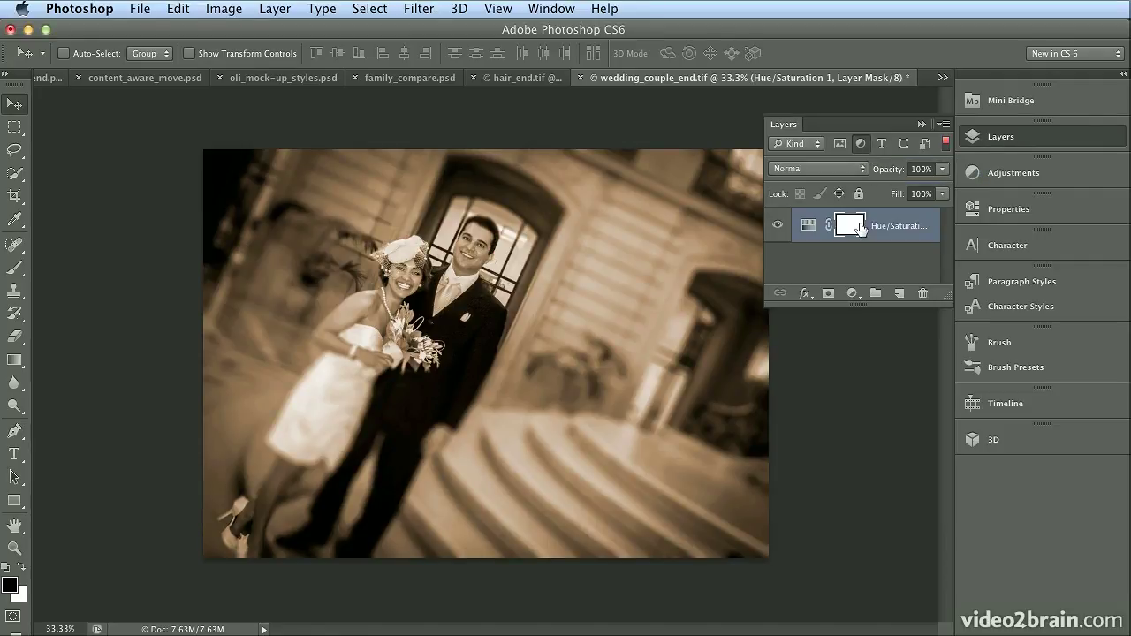
pyautogui.click(863, 141)
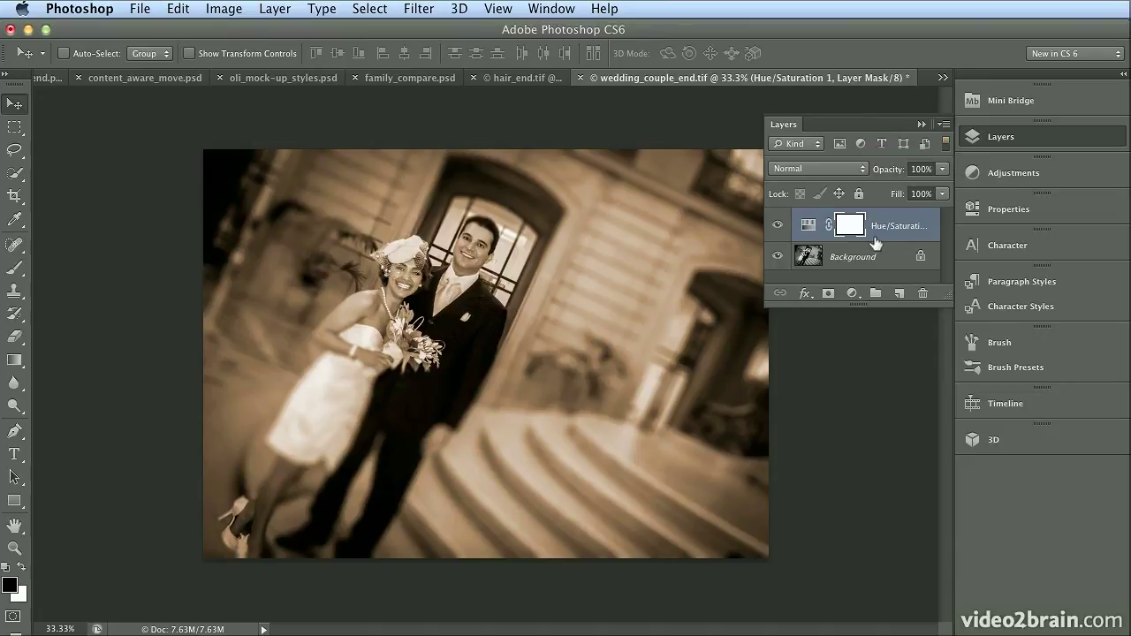
pyautogui.click(983, 140)
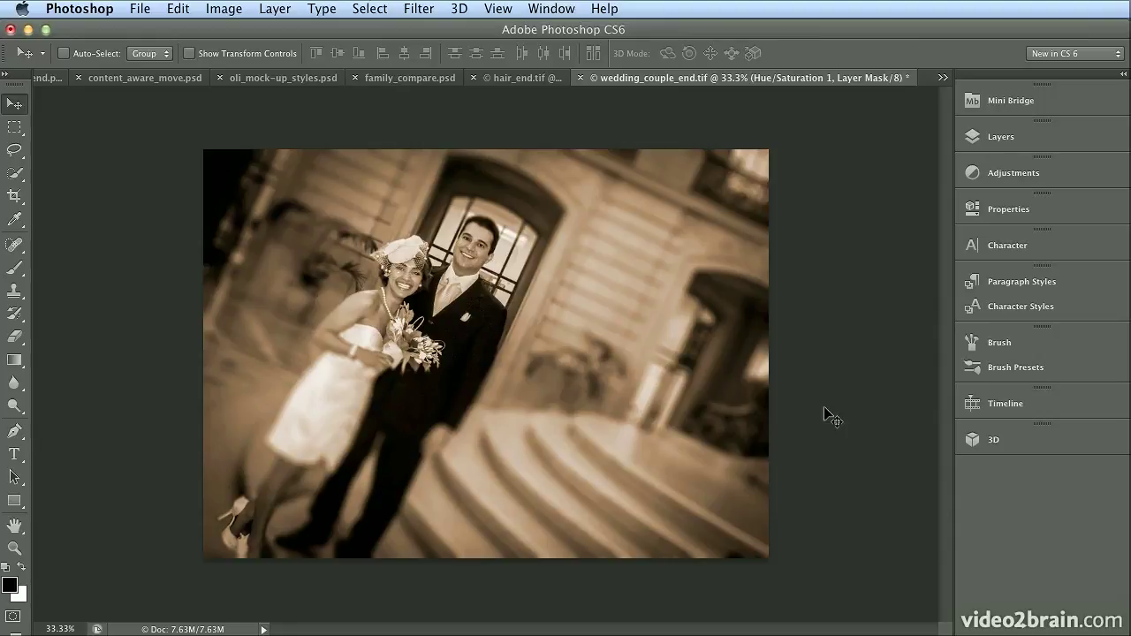
# Try Light Gray as the color around the canvas, and return it to Default.
pyautogui.rightClick(115, 163)
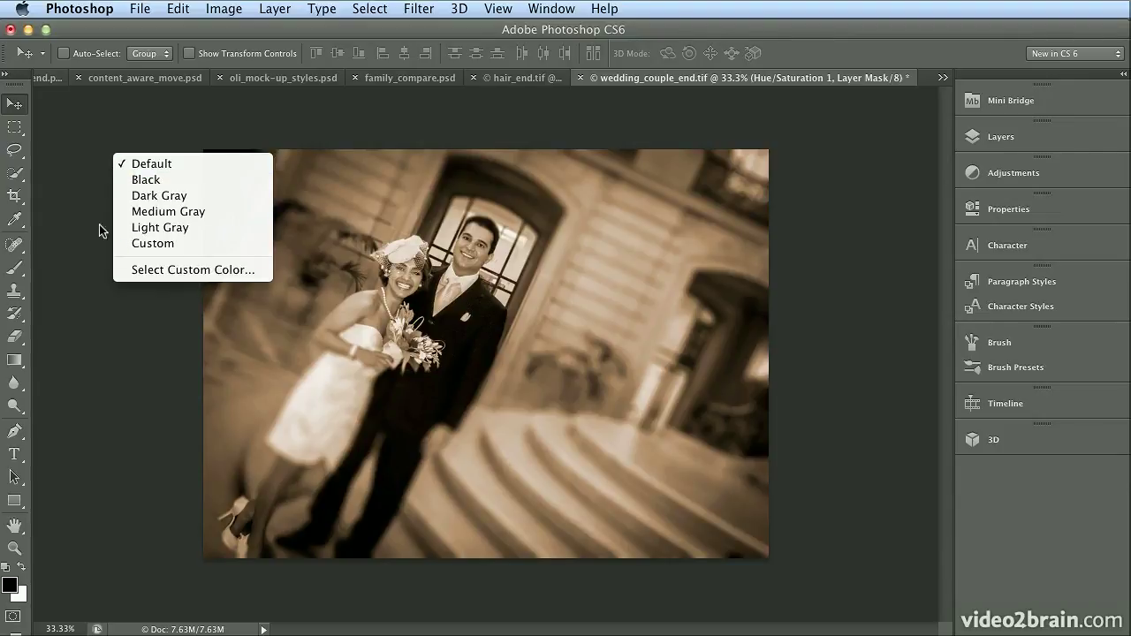
pyautogui.click(183, 232)
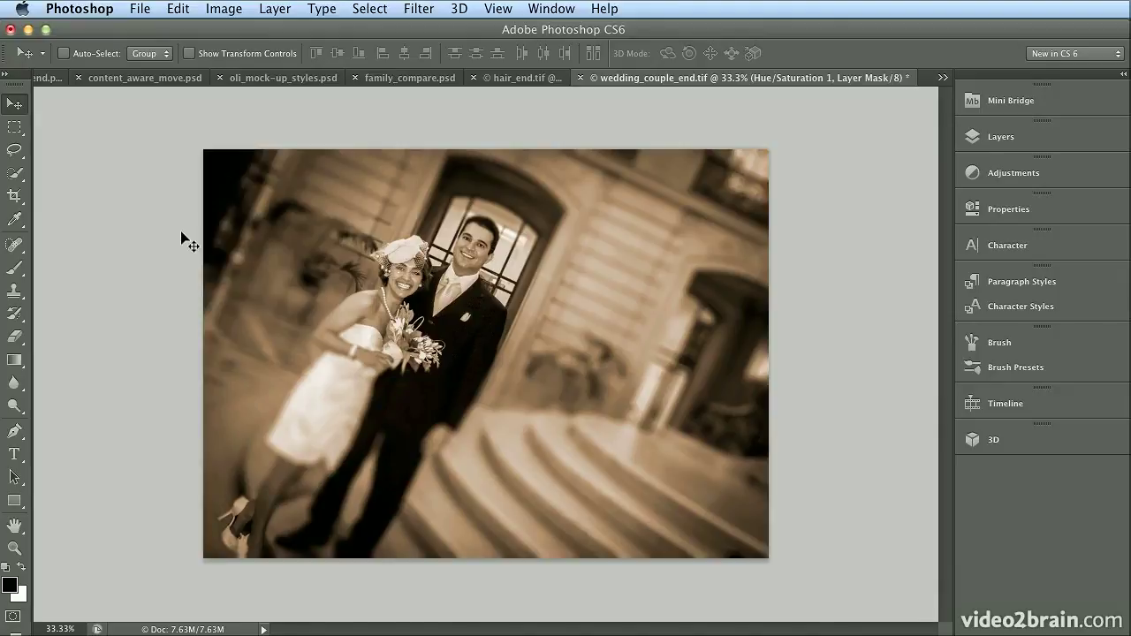
pyautogui.rightClick(125, 228)
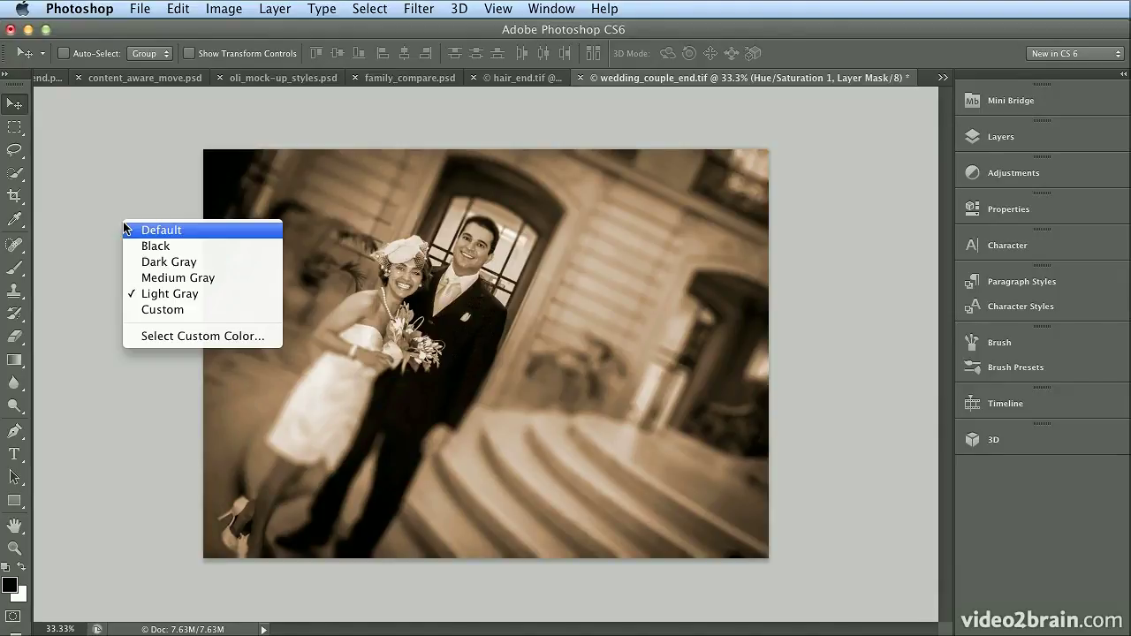
pyautogui.click(127, 229)
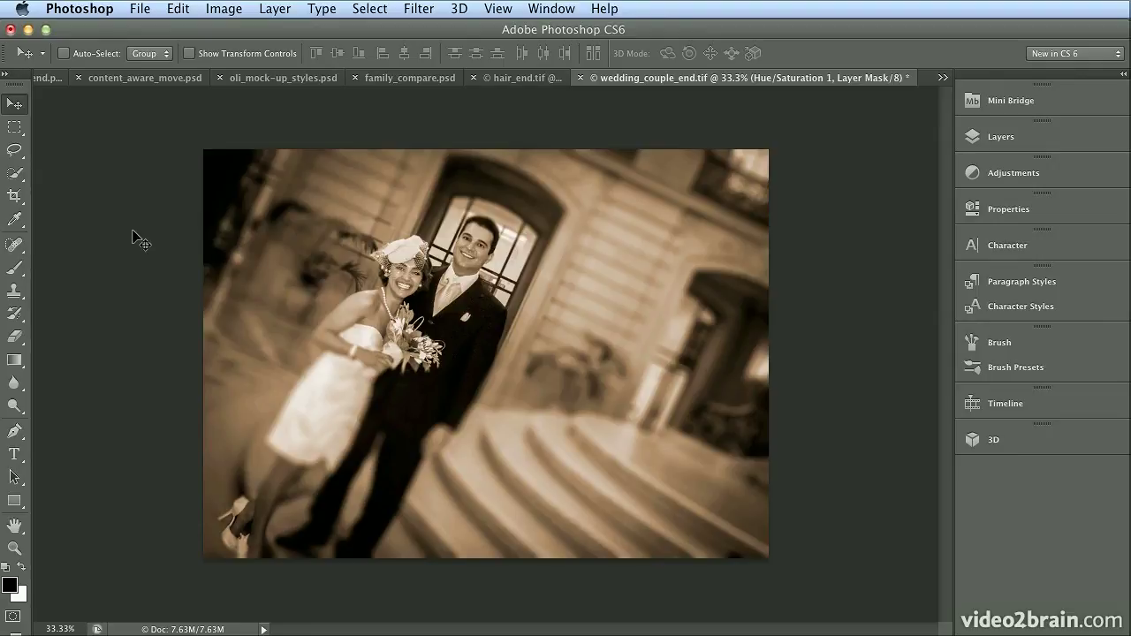
# Try the lightest color theme in the Interface preferences, and restore the second-darkest theme.
pyautogui.click(85, 8)
pyautogui.moveTo(89, 67)
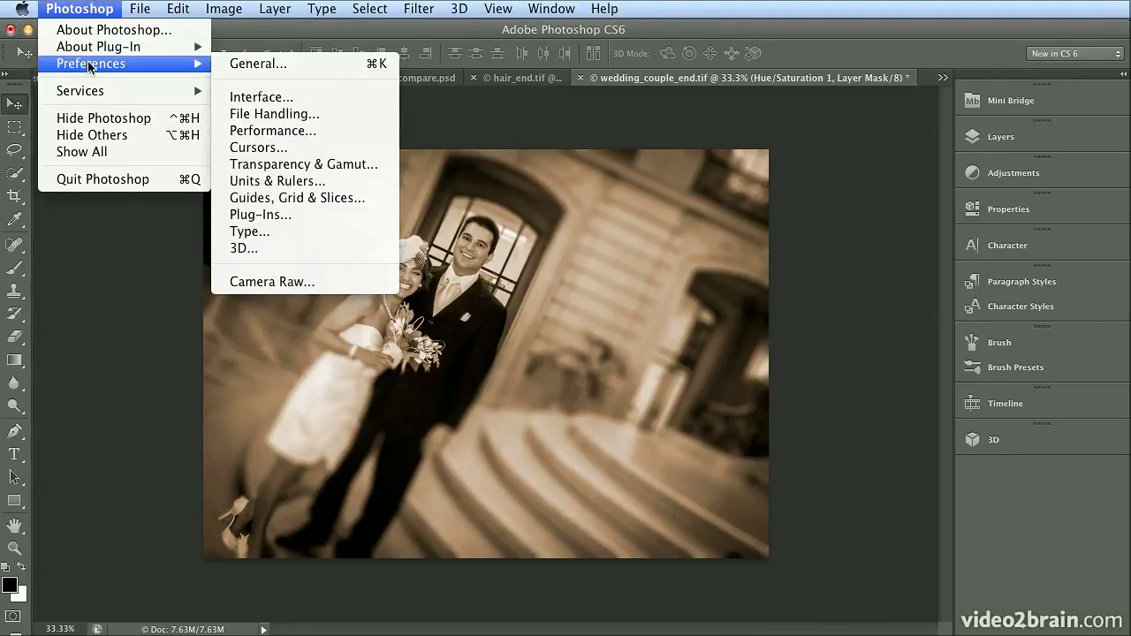
pyautogui.click(283, 97)
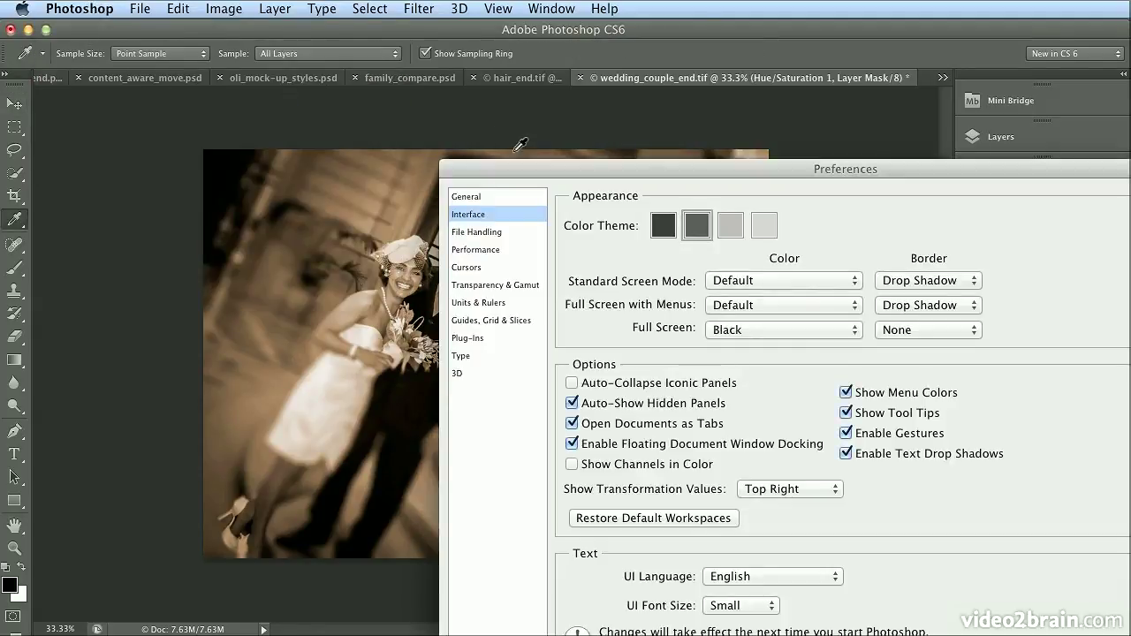
pyautogui.moveTo(513, 166); pyautogui.dragTo(178, 11)
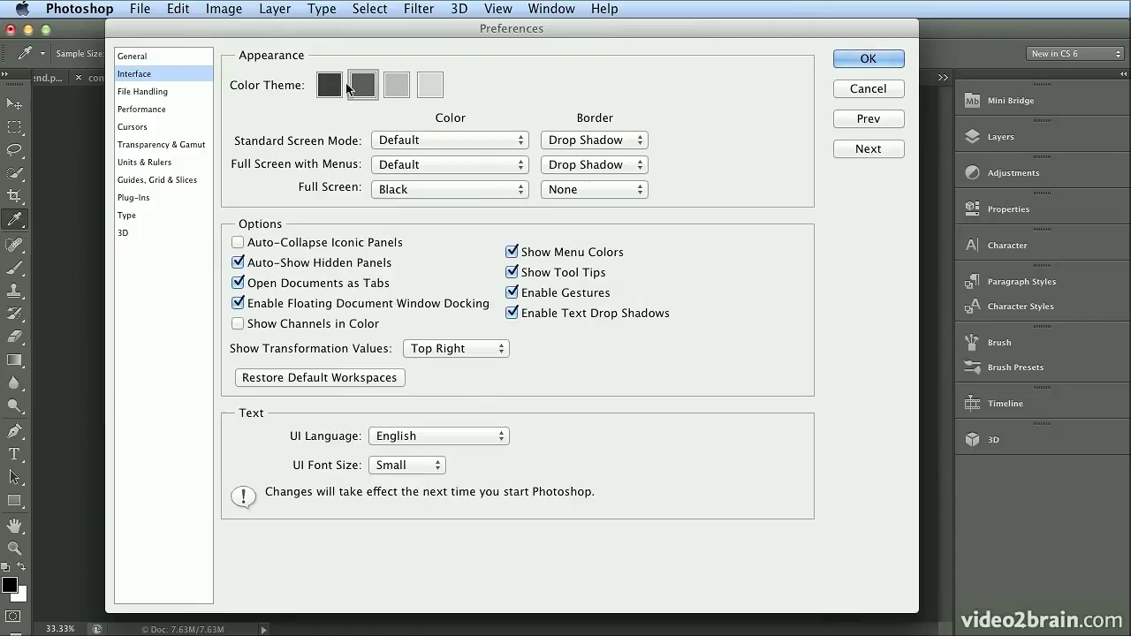
pyautogui.click(433, 87)
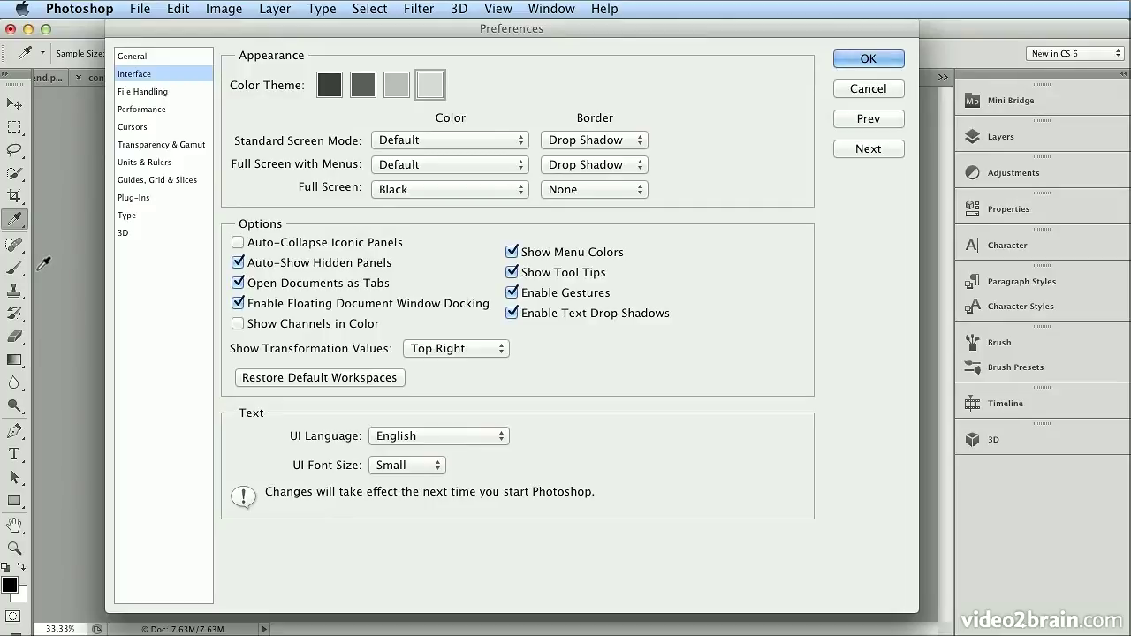
pyautogui.click(363, 85)
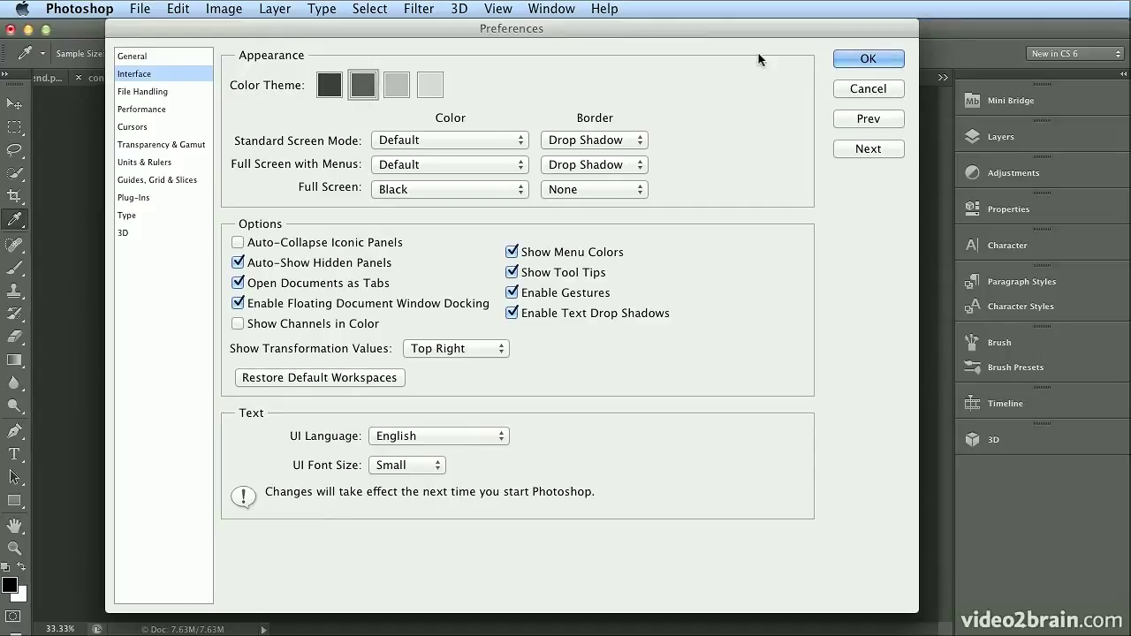
pyautogui.click(858, 59)
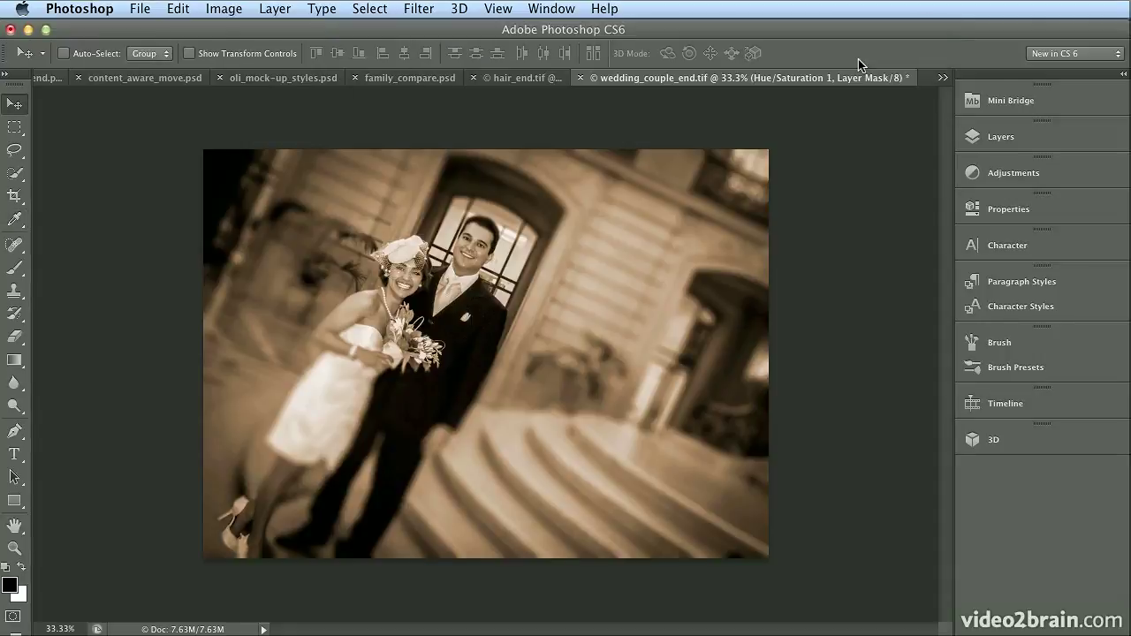
# Close wedding_couple_end.tif without saving the changes, and close hair_end.tif.
pyautogui.click(582, 79)
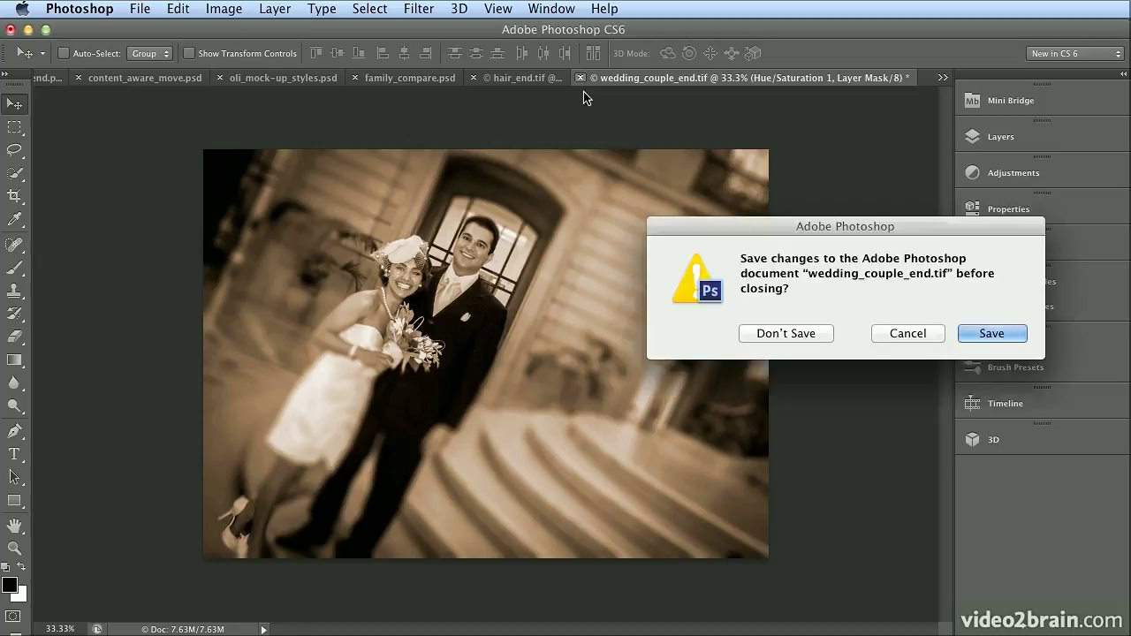
pyautogui.click(764, 332)
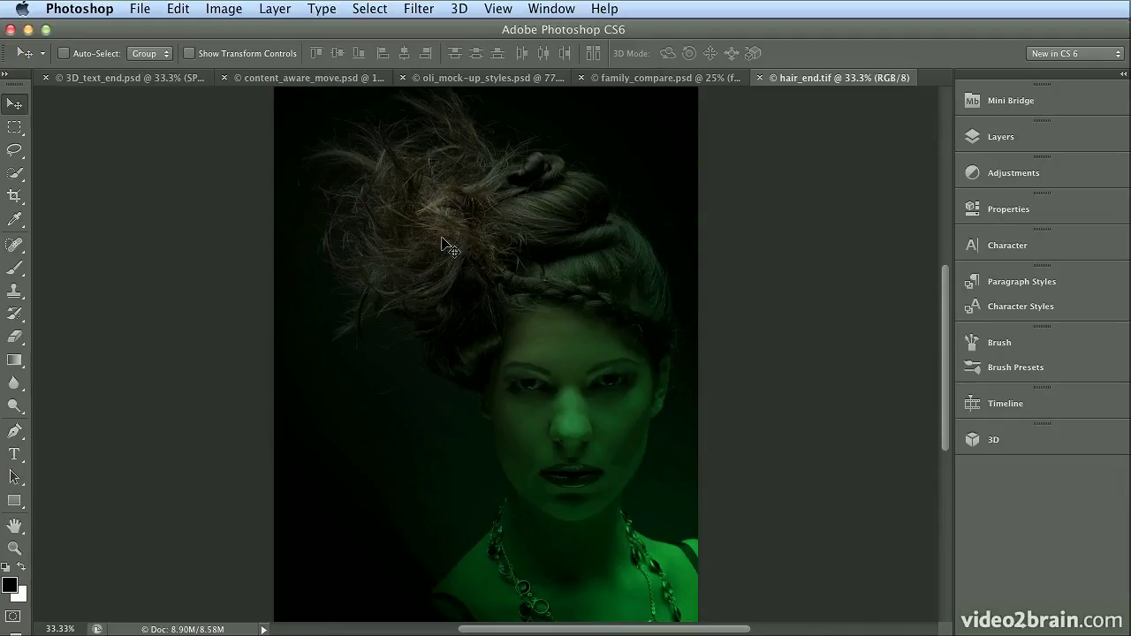
pyautogui.click(760, 78)
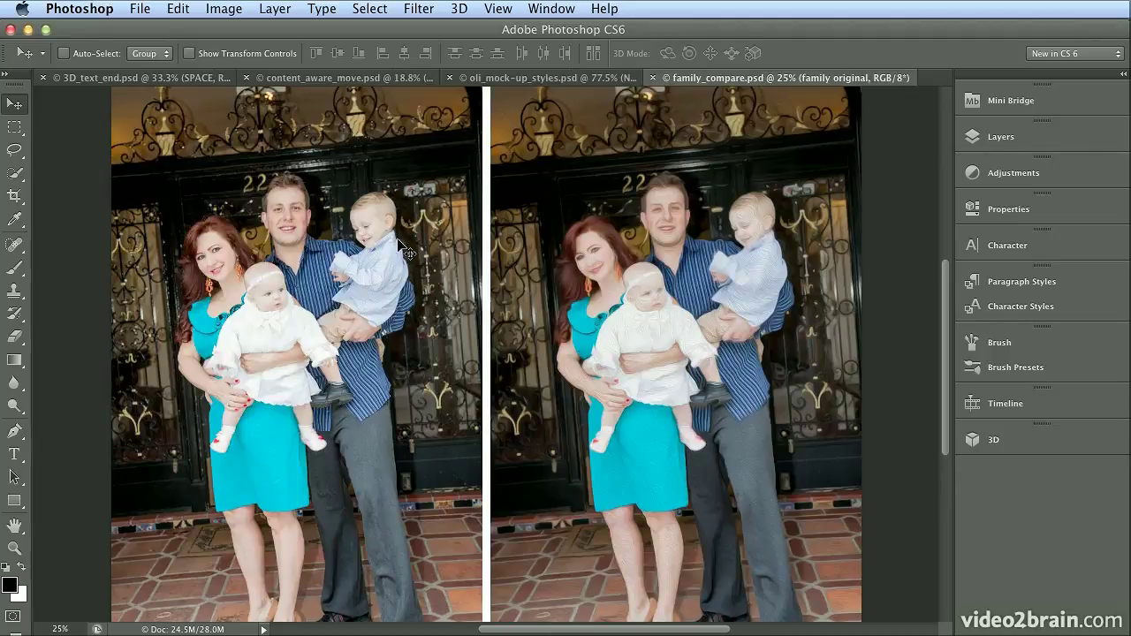
# Examine the highlighted new commands among the filters, including the Blur and Render groups, and the selection, type and layer commands.
pyautogui.click(424, 10)
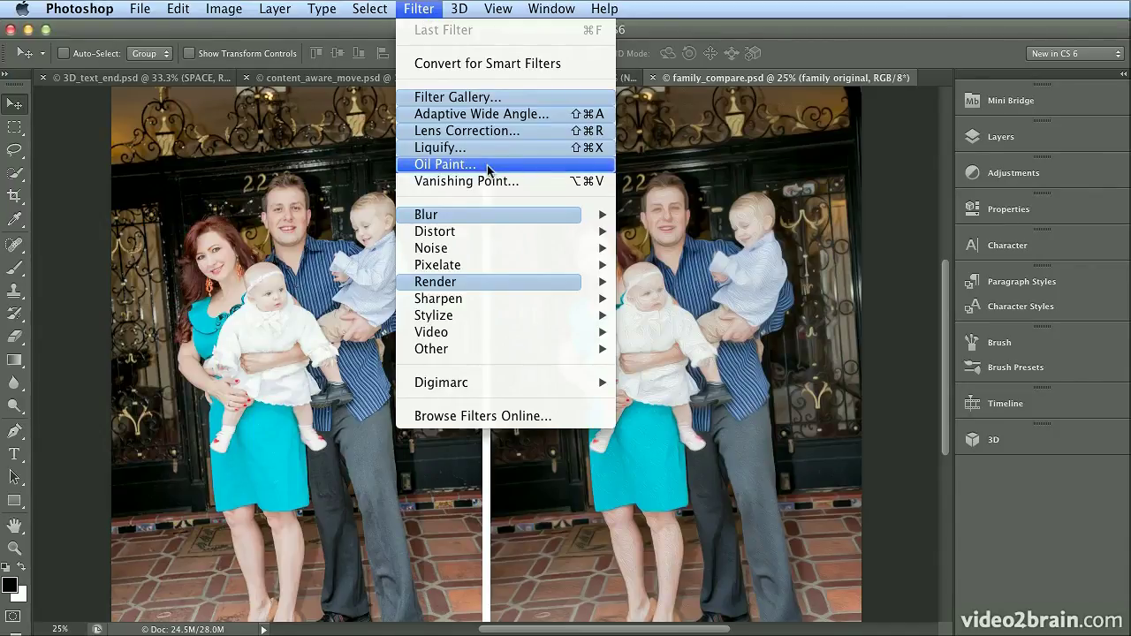
pyautogui.moveTo(492, 213)
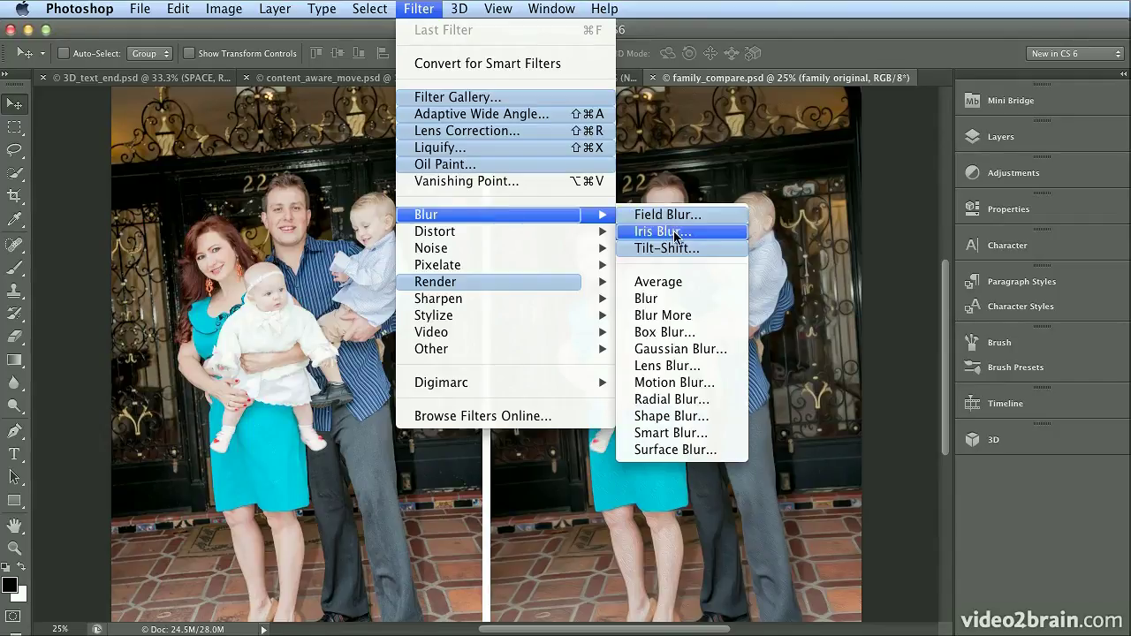
pyautogui.moveTo(522, 299)
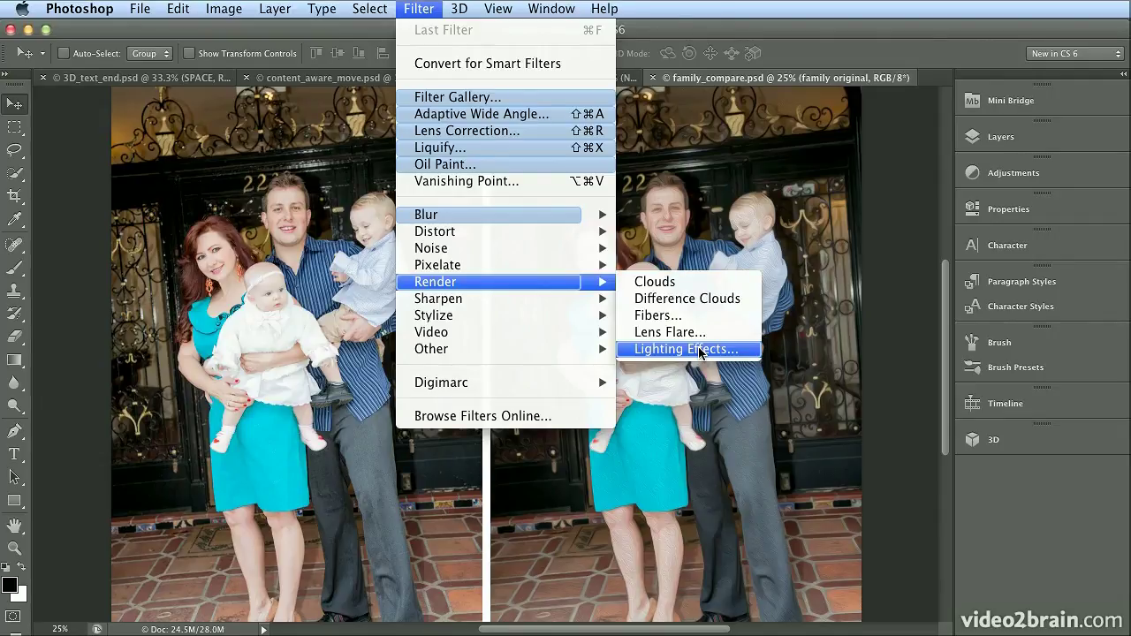
pyautogui.moveTo(369, 8)
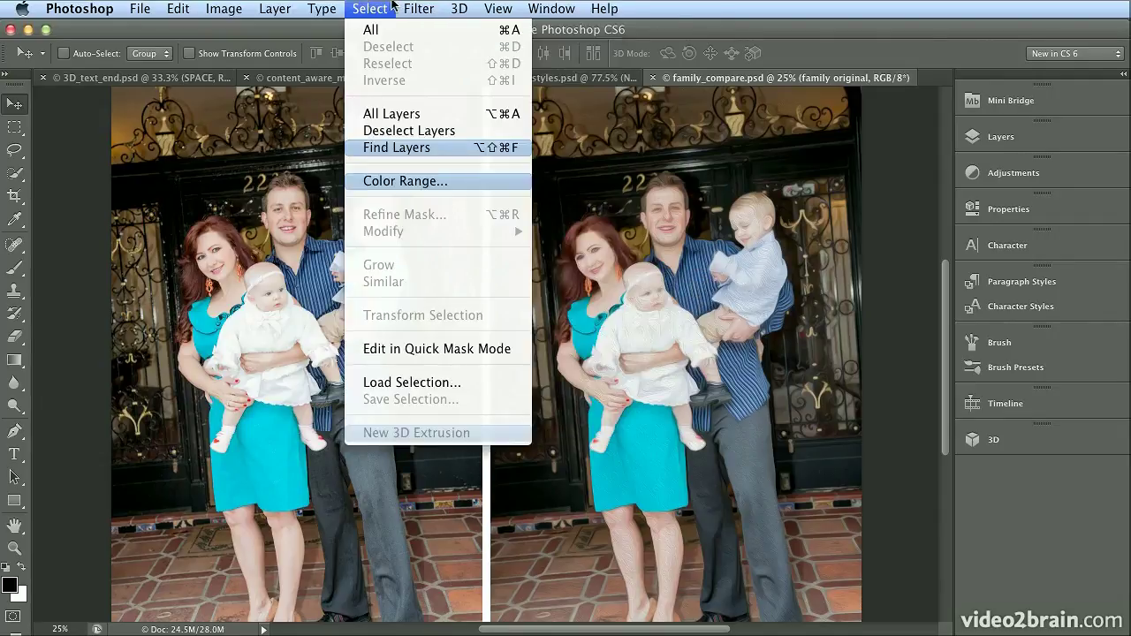
pyautogui.moveTo(311, 9)
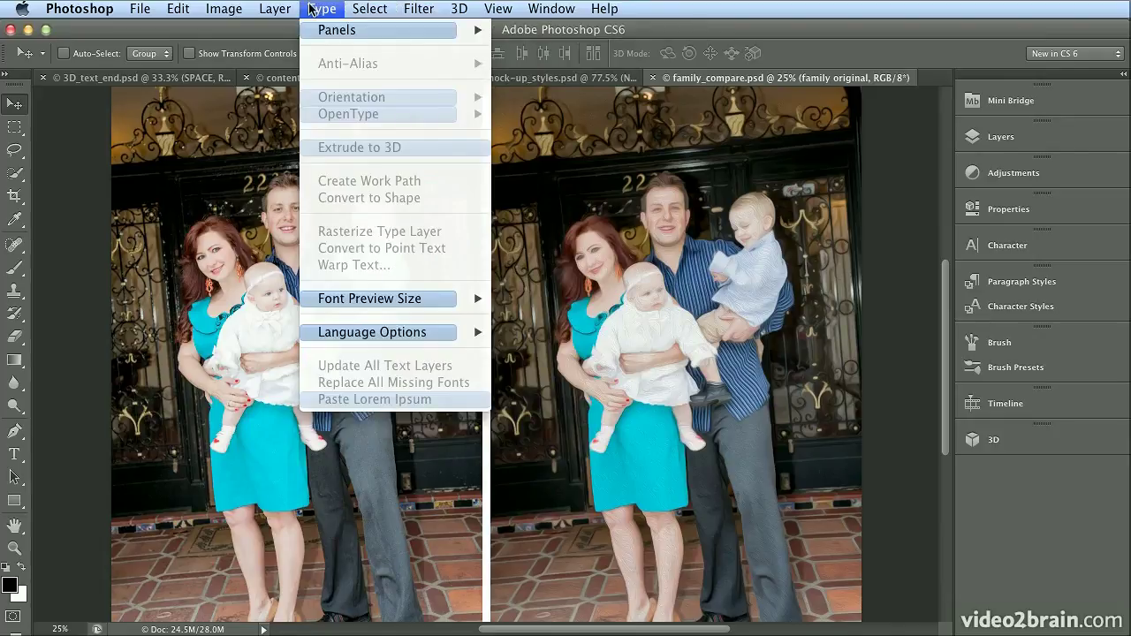
pyautogui.moveTo(314, 33)
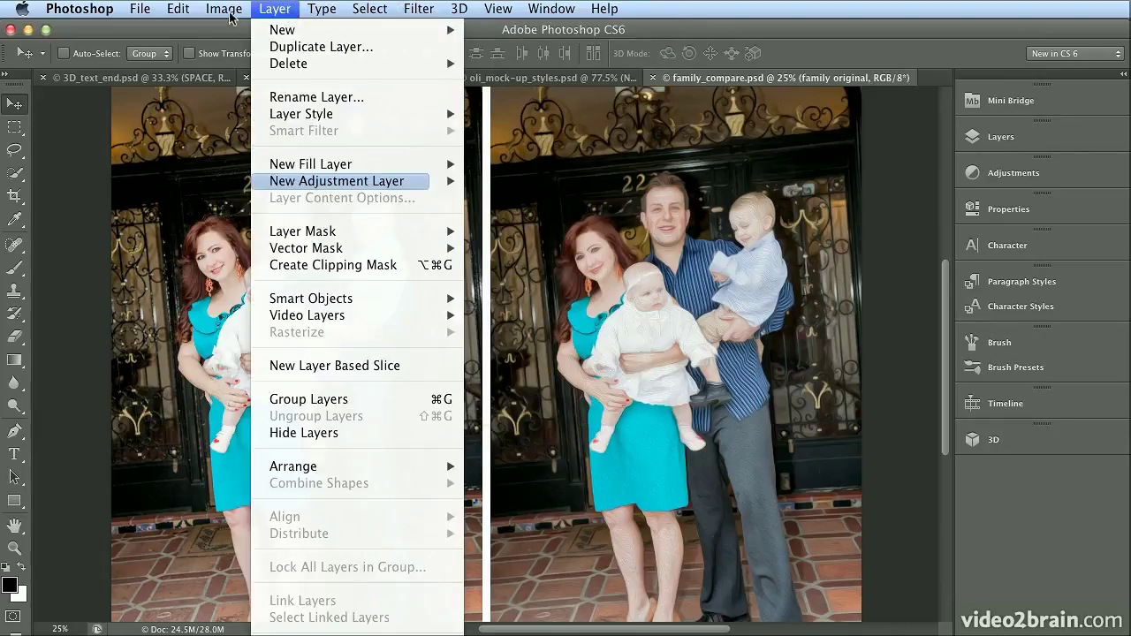
pyautogui.click(137, 18)
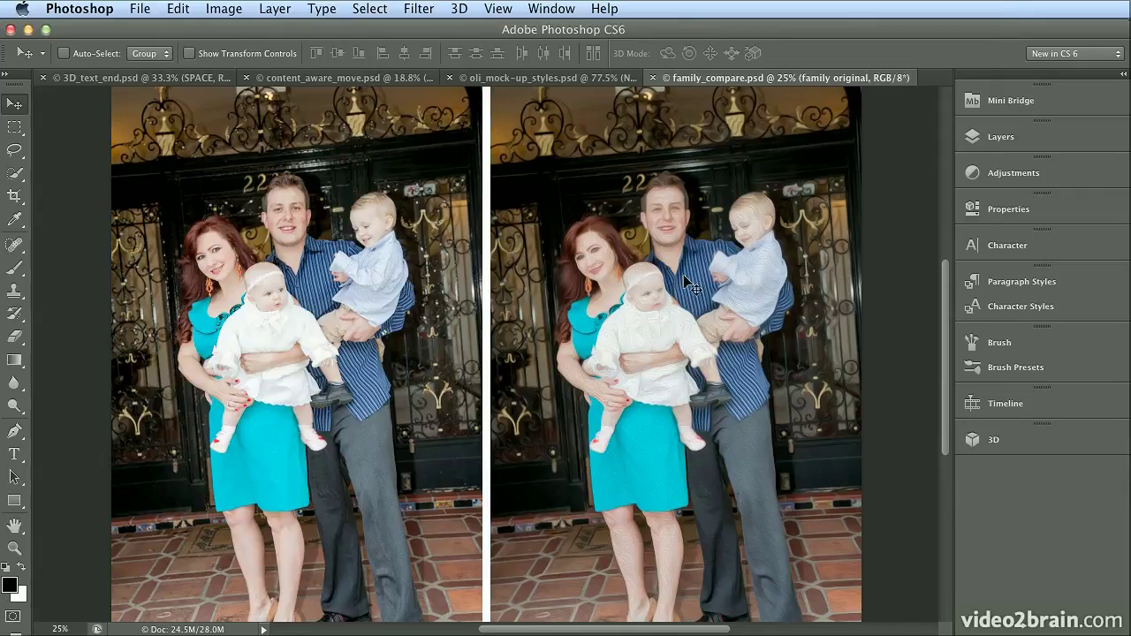
# Examine the oil-painted copy of the family photo in family_compare.psd at 100%, from the woman across to the boy.
pyautogui.press('super+equal')
pyautogui.press('super+equal')
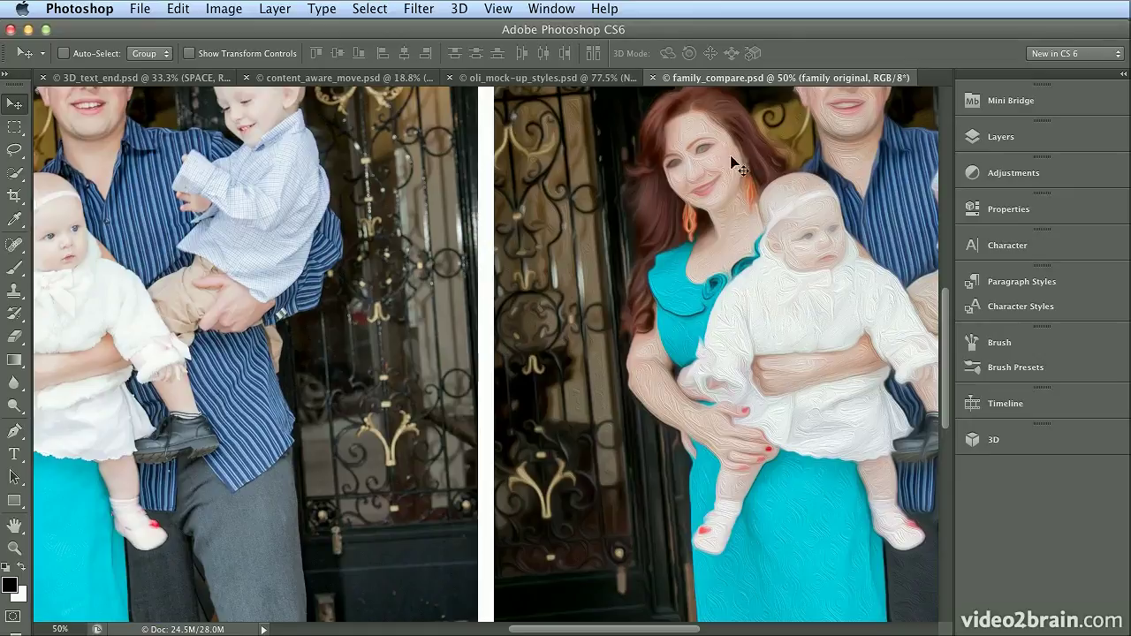
pyautogui.press('super+equal')
pyautogui.press('super+equal')
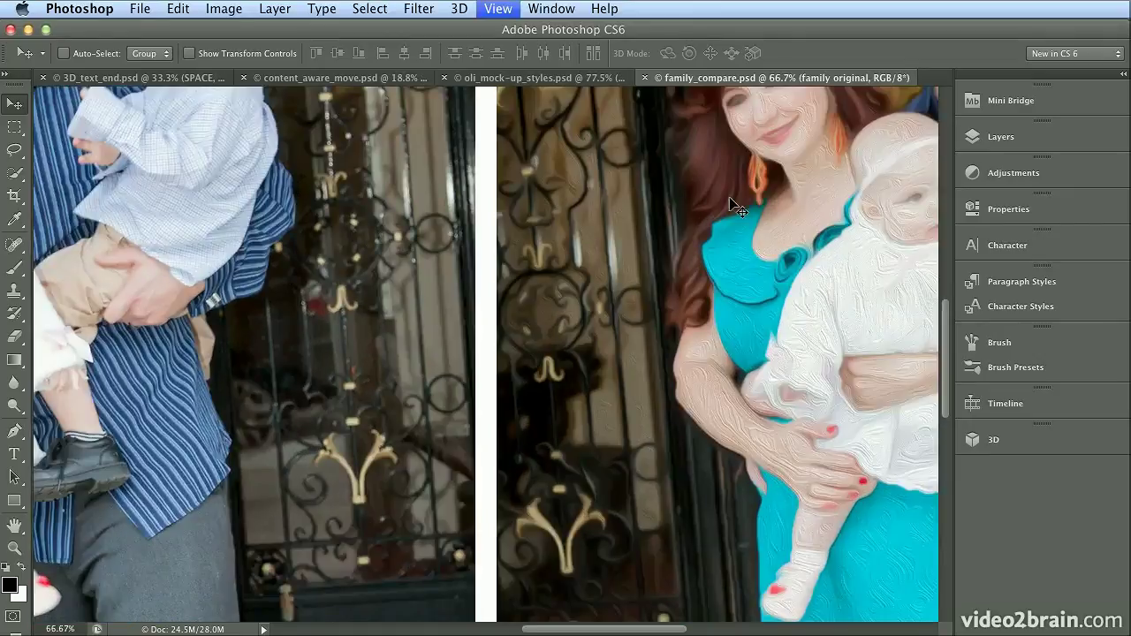
pyautogui.scroll(8, 718, 439)
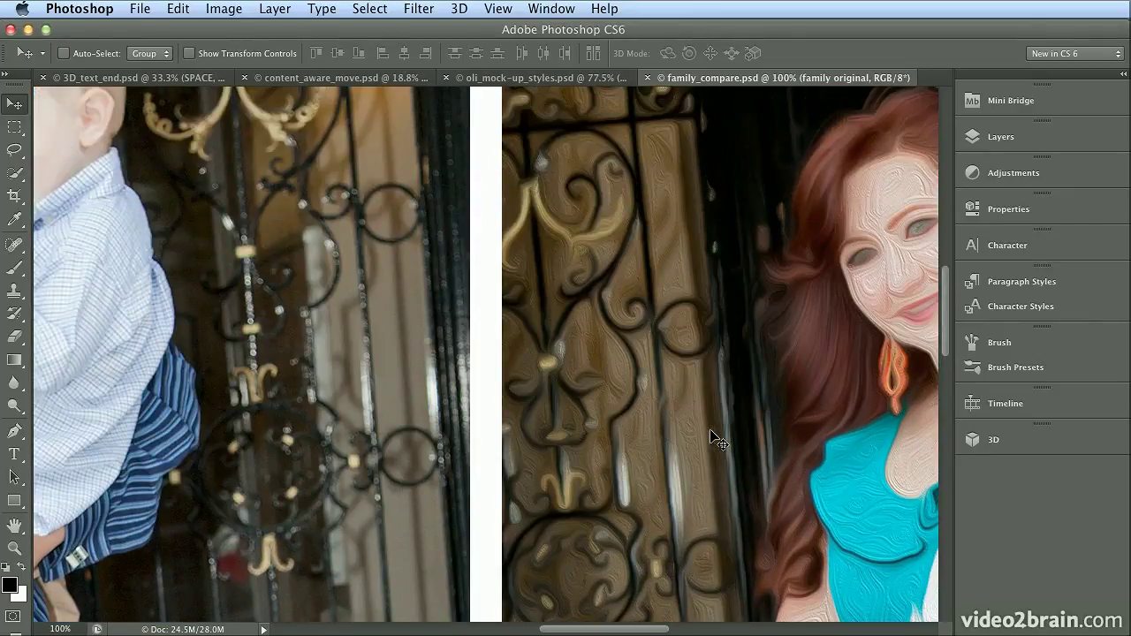
pyautogui.moveTo(597, 631); pyautogui.dragTo(600, 631)
pyautogui.hscroll(10, 601, 631)
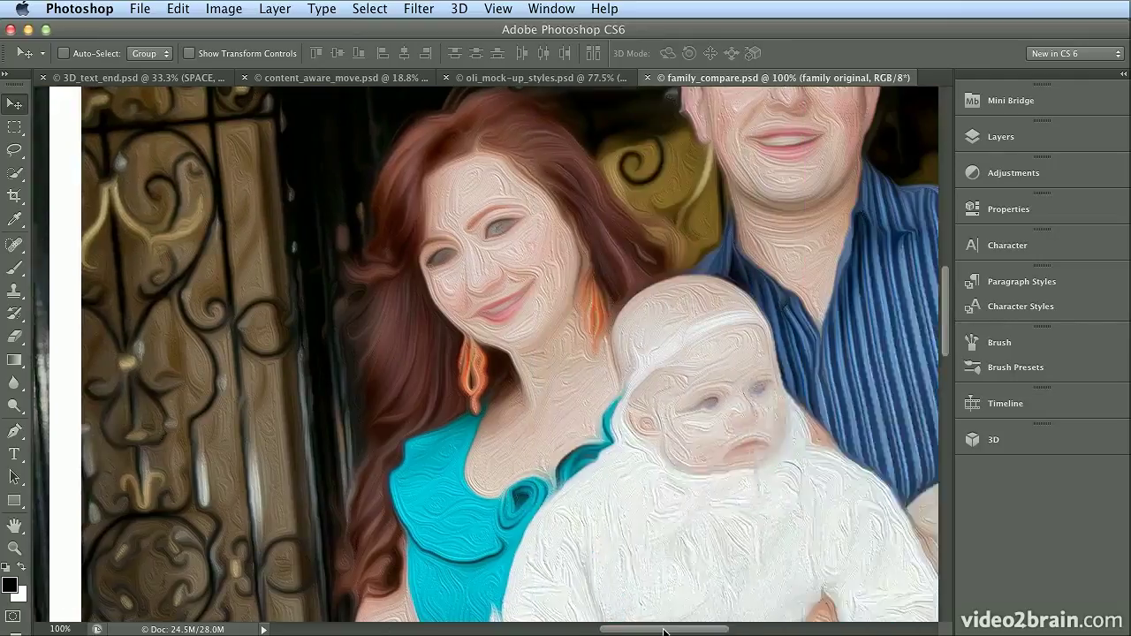
pyautogui.scroll(4, 677, 601)
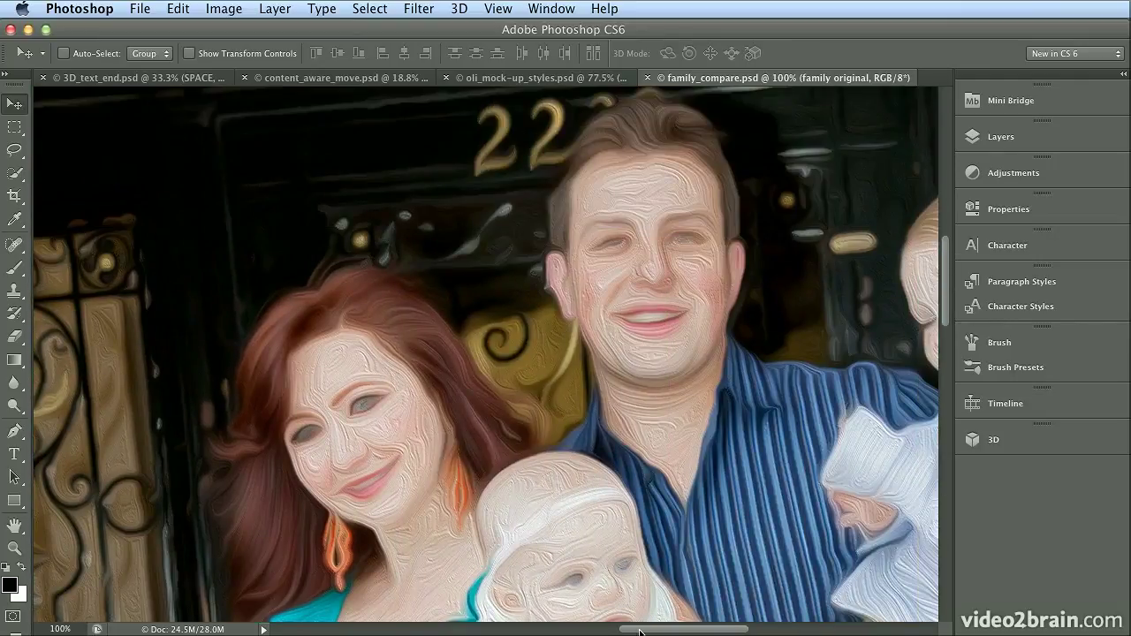
pyautogui.moveTo(642, 631); pyautogui.dragTo(673, 628)
pyautogui.scroll(-2, 675, 624)
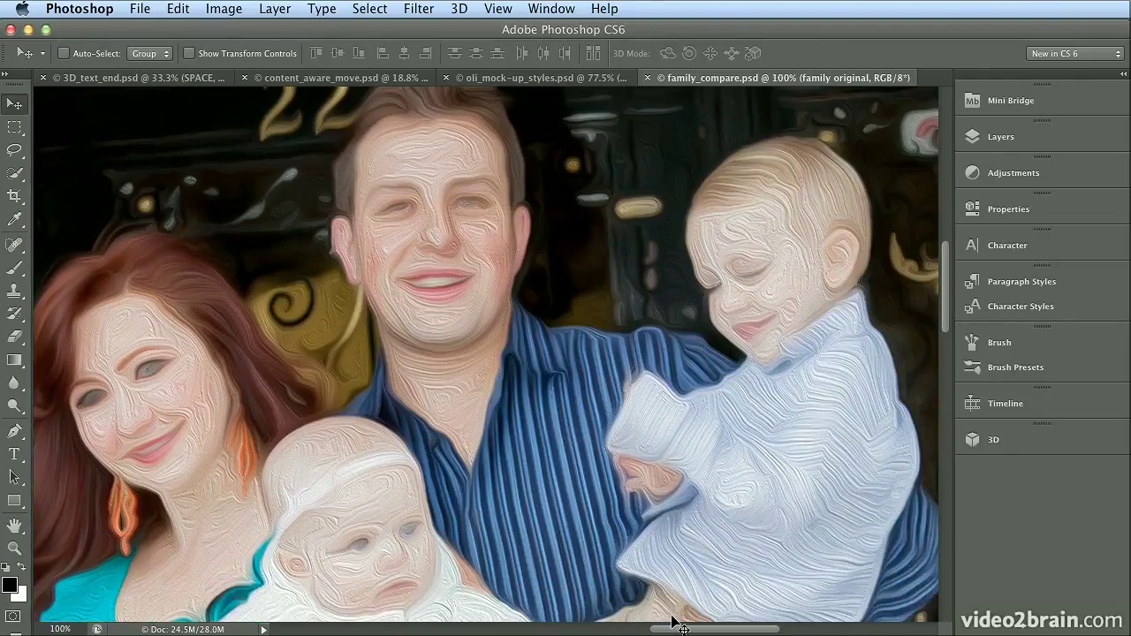
# Fit family_compare.psd in the window, undo the accidental move of the family photo layer, and close the file.
pyautogui.moveTo(661, 622)
pyautogui.mouseDown()
pyautogui.moveTo(440, 627)
pyautogui.moveTo(664, 630)
pyautogui.mouseUp()
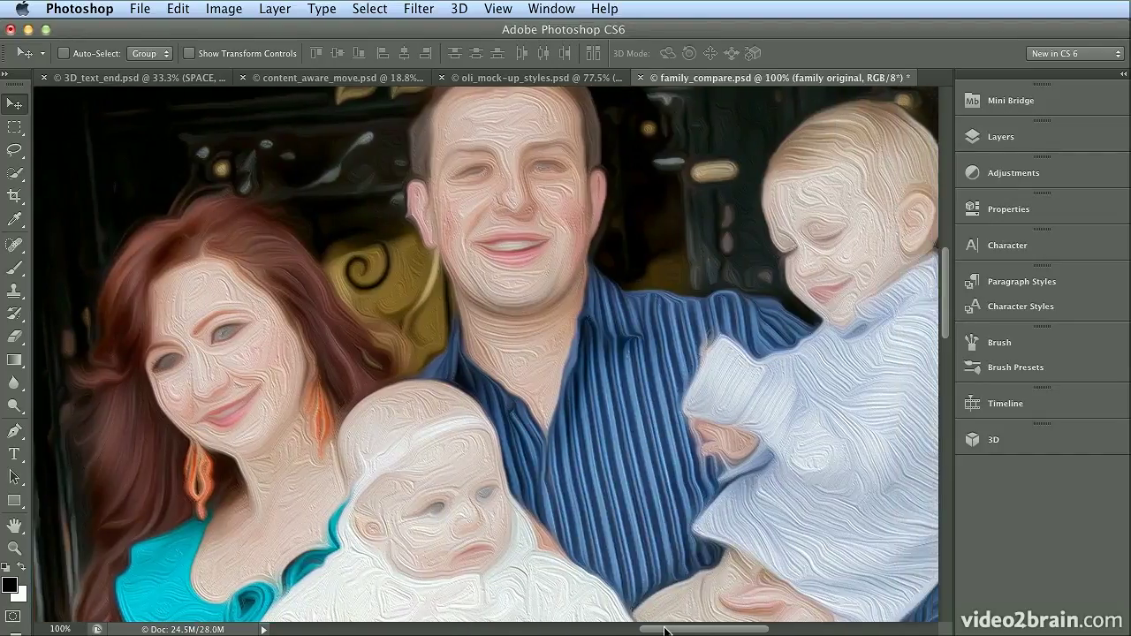
pyautogui.press('super+0')
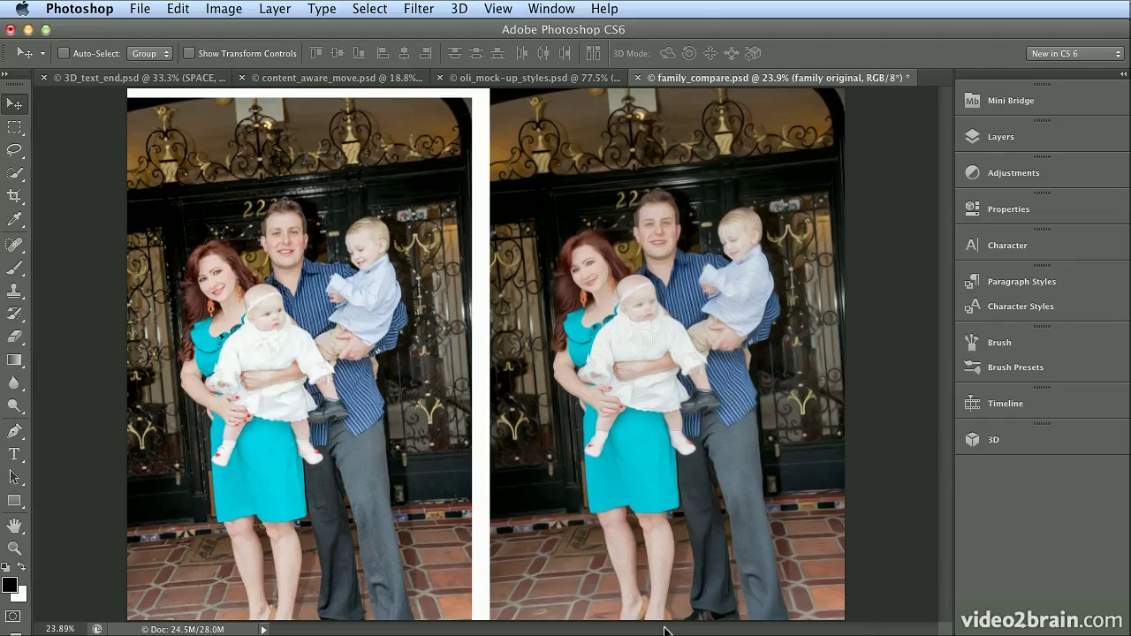
pyautogui.press('super+z')
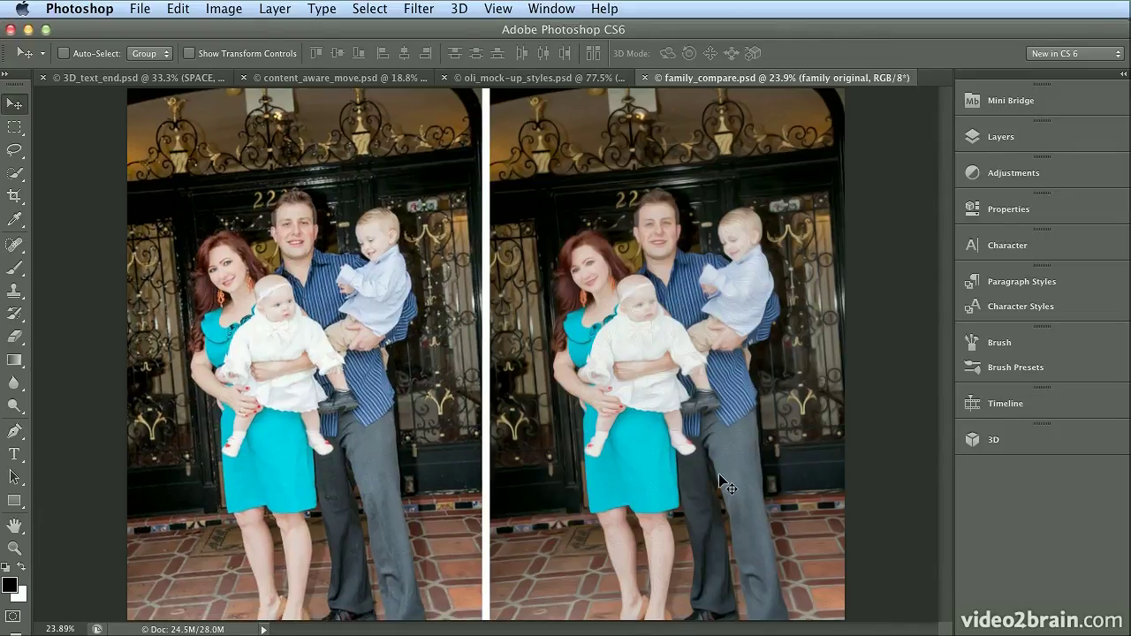
pyautogui.click(644, 78)
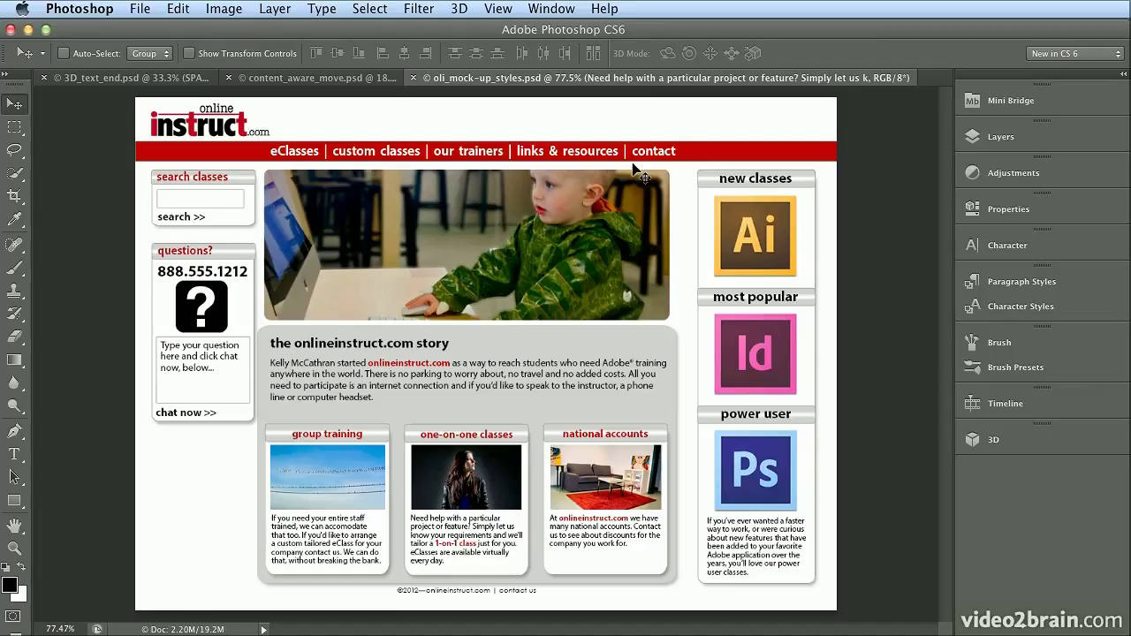
# Examine the full lists of paragraph styles and character styles in oli_mock-up_styles.psd.
pyautogui.click(972, 281)
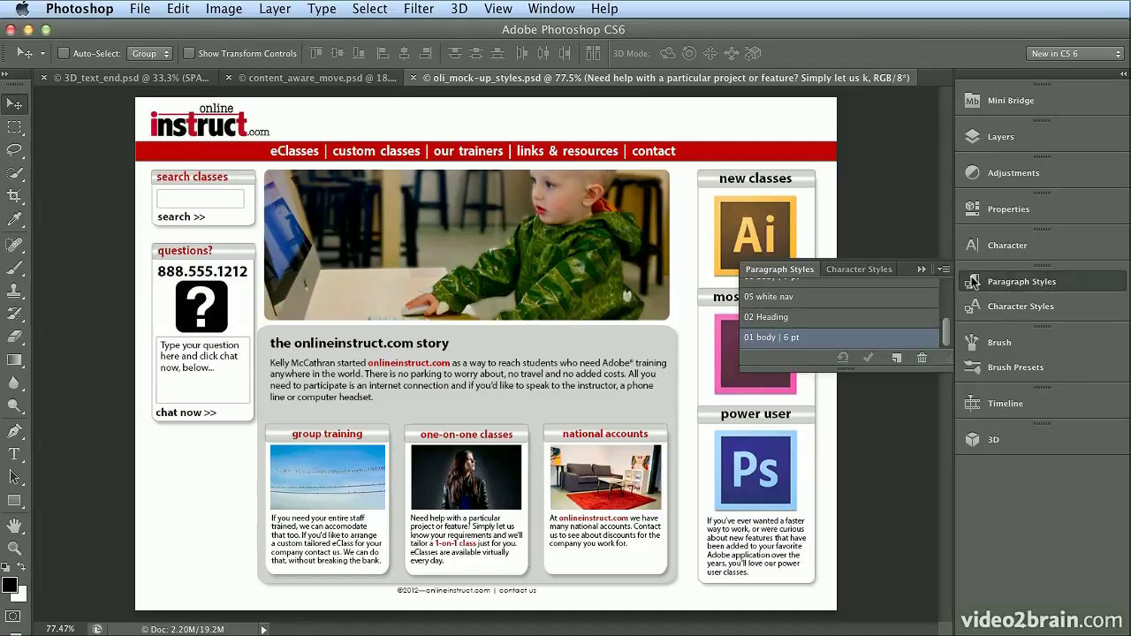
pyautogui.moveTo(948, 362); pyautogui.dragTo(948, 488)
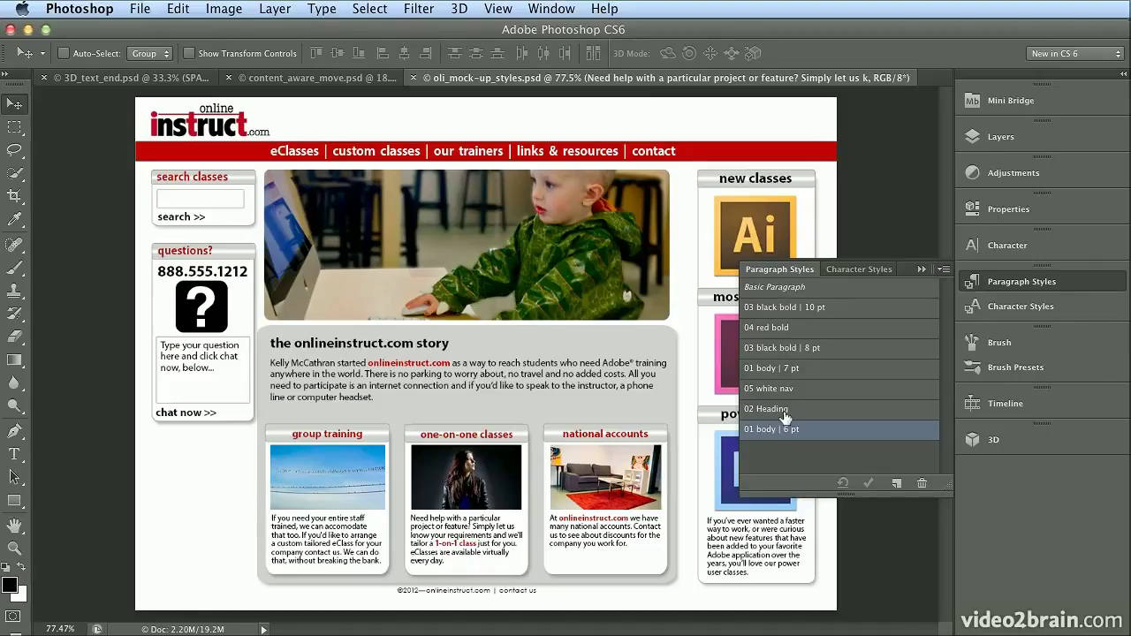
pyautogui.click(1070, 311)
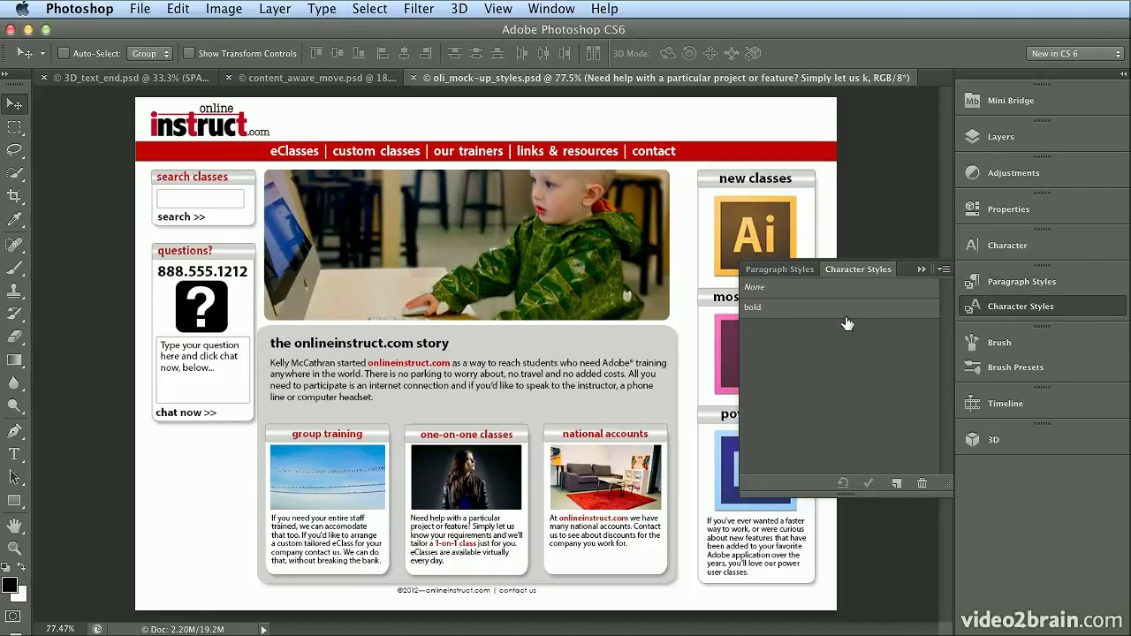
pyautogui.click(1002, 286)
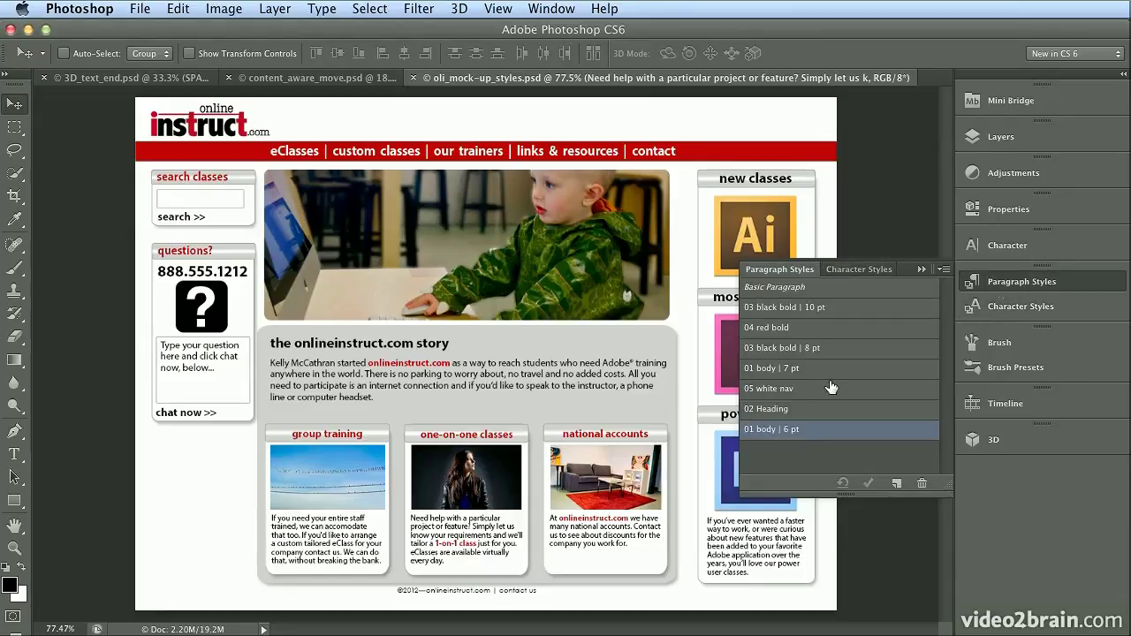
# Change the font family of the 02 Heading paragraph style to Hobo Std.
pyautogui.doubleClick(764, 409)
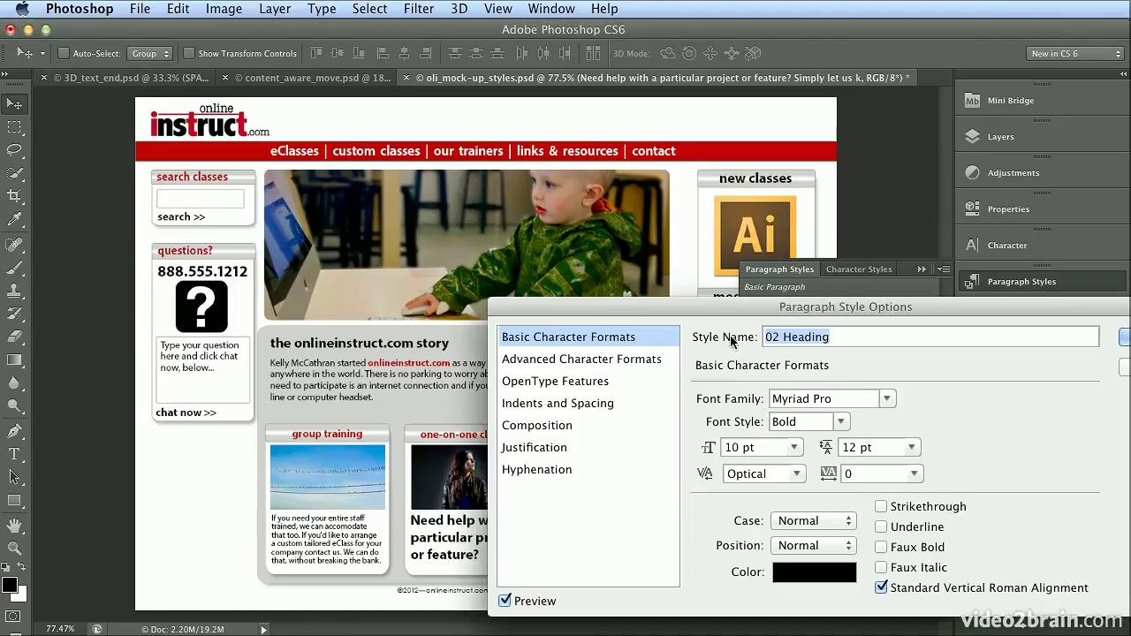
pyautogui.moveTo(722, 246); pyautogui.dragTo(588, 252)
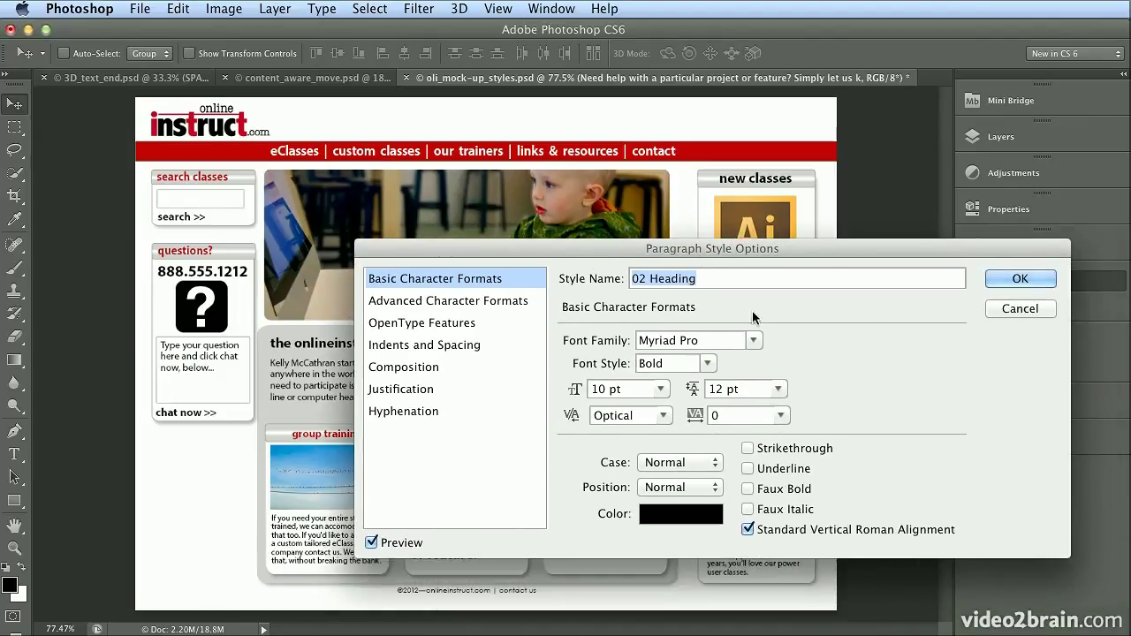
pyautogui.click(752, 341)
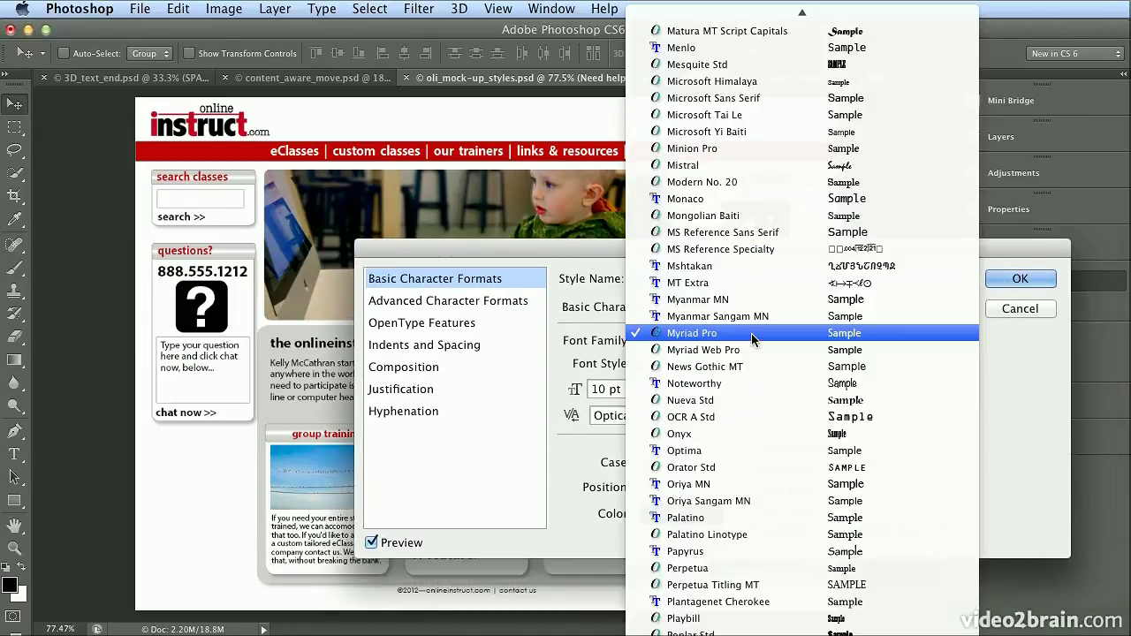
pyautogui.moveTo(747, 4)
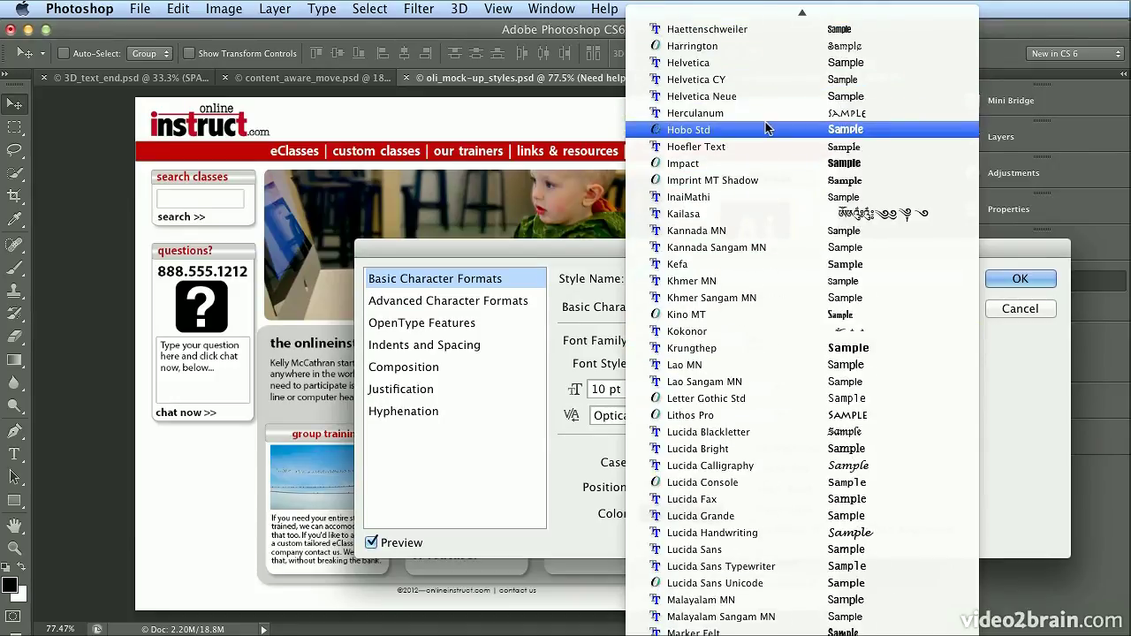
pyautogui.click(765, 129)
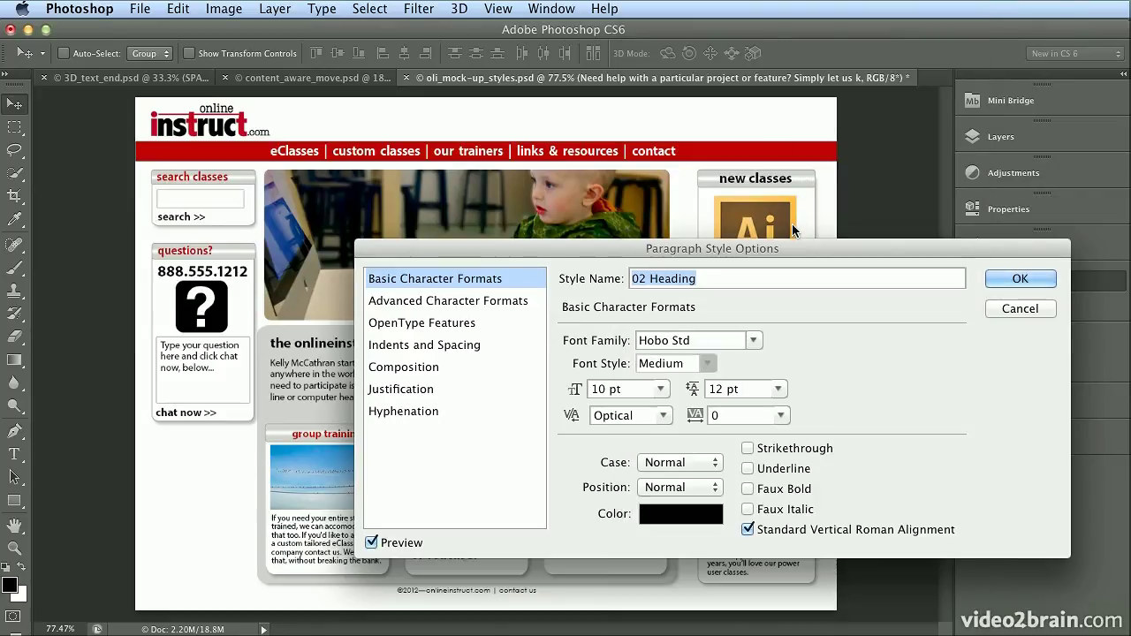
pyautogui.click(994, 280)
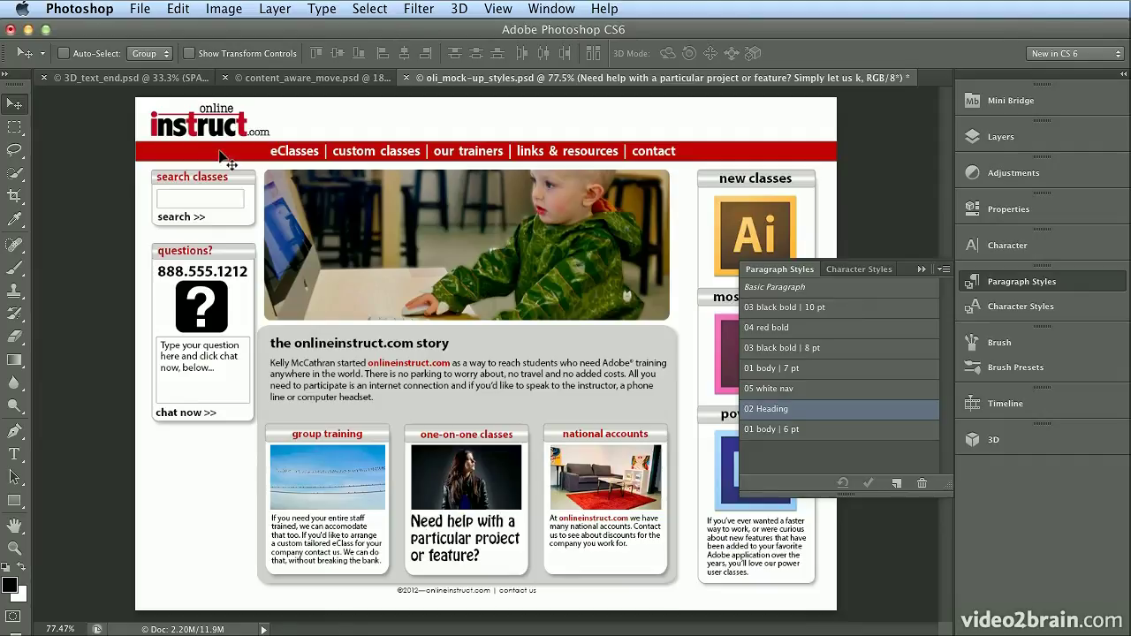
# Undo the last style change and close oli_mock-up_styles.psd without saving, collapsing the paragraph styles list.
pyautogui.click(175, 9)
pyautogui.click(171, 31)
pyautogui.click(406, 80)
pyautogui.click(816, 336)
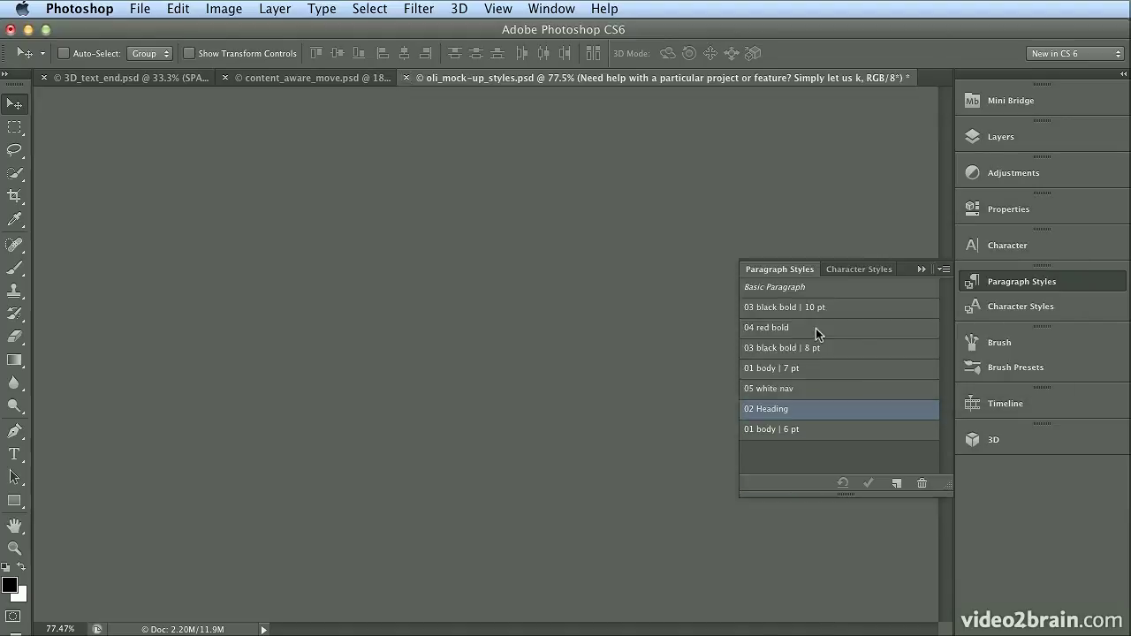
pyautogui.click(976, 282)
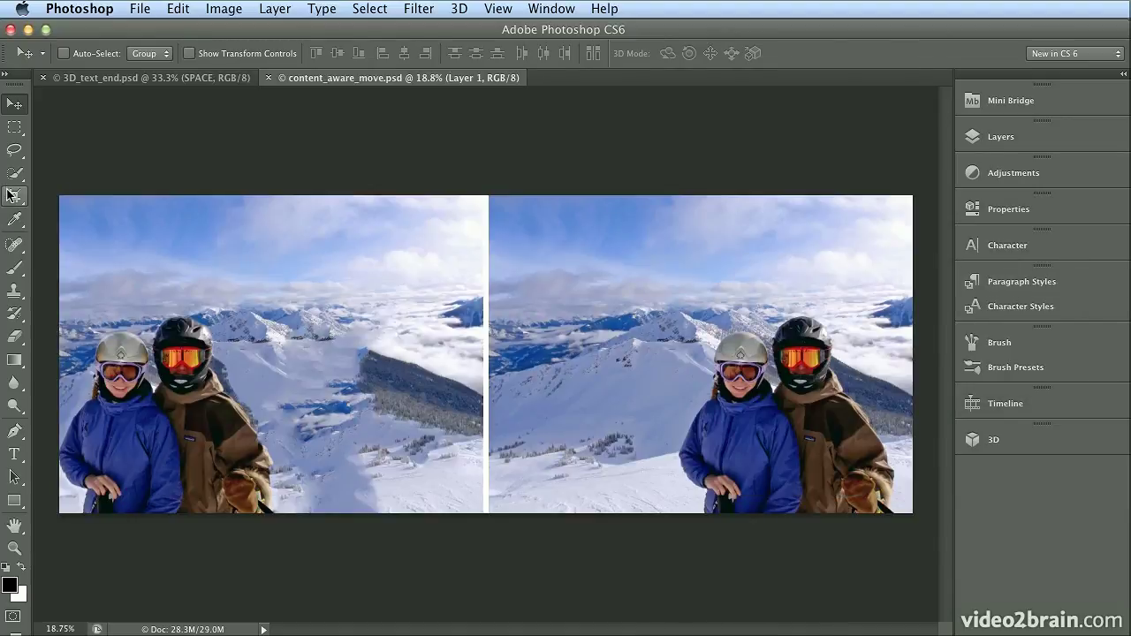
# Outline the two skiers in the right-hand photo with the Content-Aware Move tool, and close content_aware_move.psd.
pyautogui.click(12, 242)
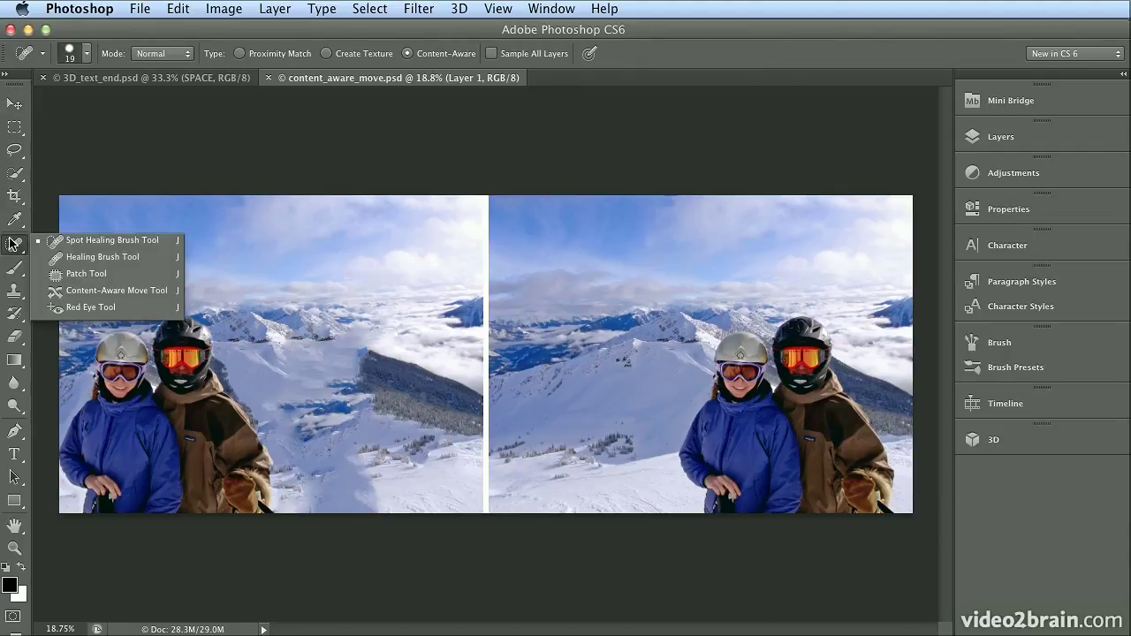
pyautogui.click(125, 294)
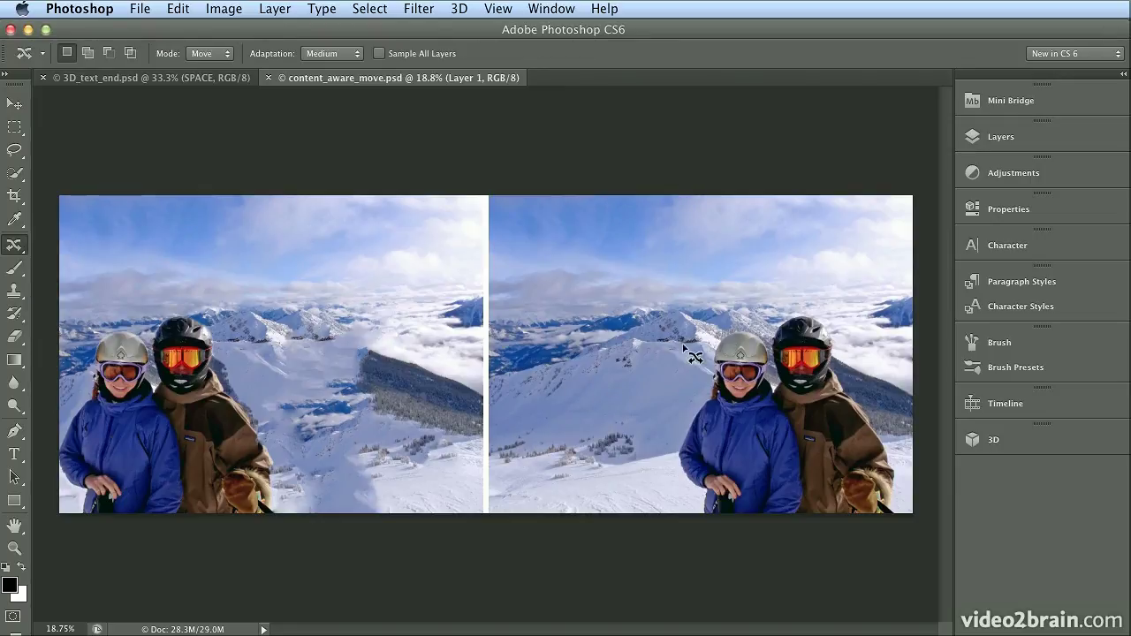
pyautogui.moveTo(706, 345)
pyautogui.mouseDown()
pyautogui.moveTo(658, 443)
pyautogui.moveTo(706, 520)
pyautogui.moveTo(792, 547)
pyautogui.moveTo(884, 541)
pyautogui.moveTo(918, 482)
pyautogui.moveTo(876, 356)
pyautogui.moveTo(740, 310)
pyautogui.mouseUp()
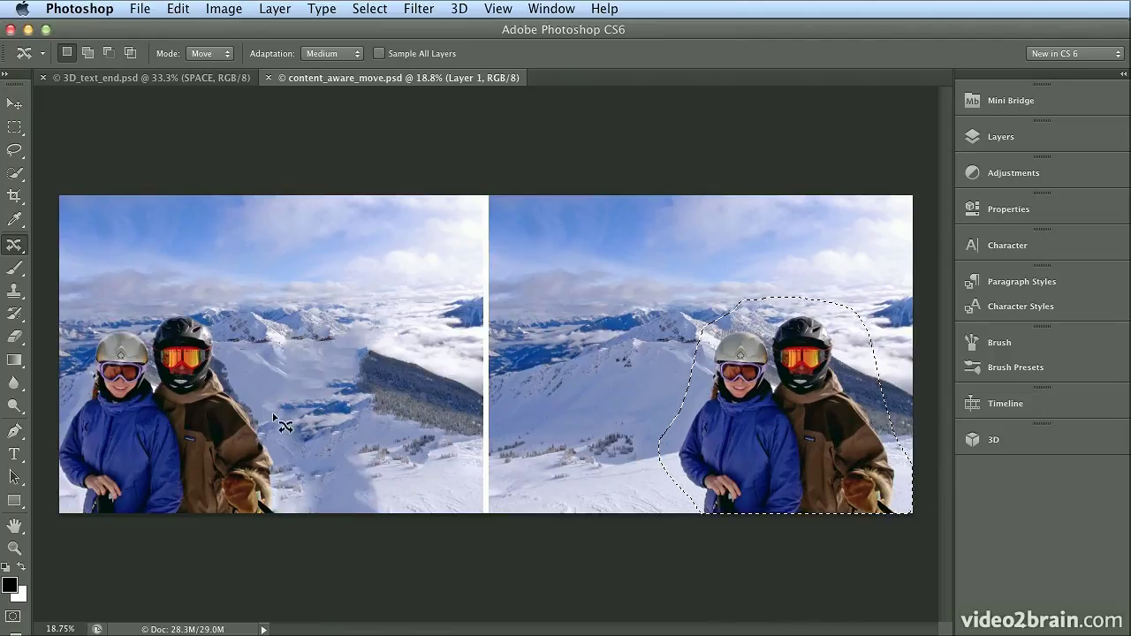
pyautogui.click(268, 78)
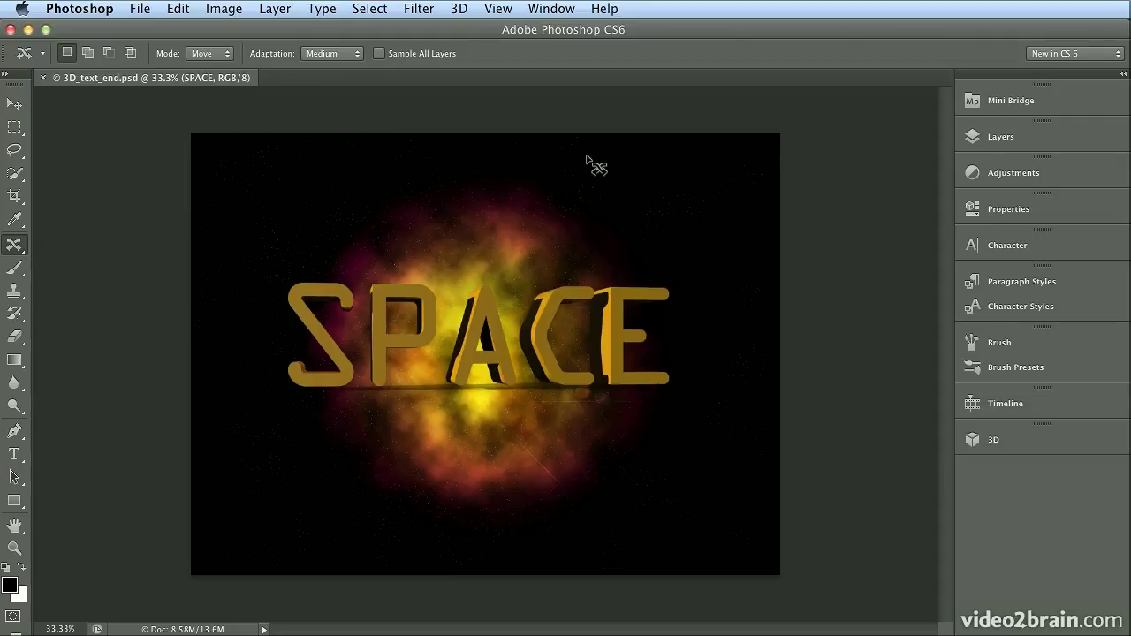
# Examine the layers of 3D_text_end.psd and, with the Move tool active, the 3D properties of the SPACE text.
pyautogui.click(1031, 140)
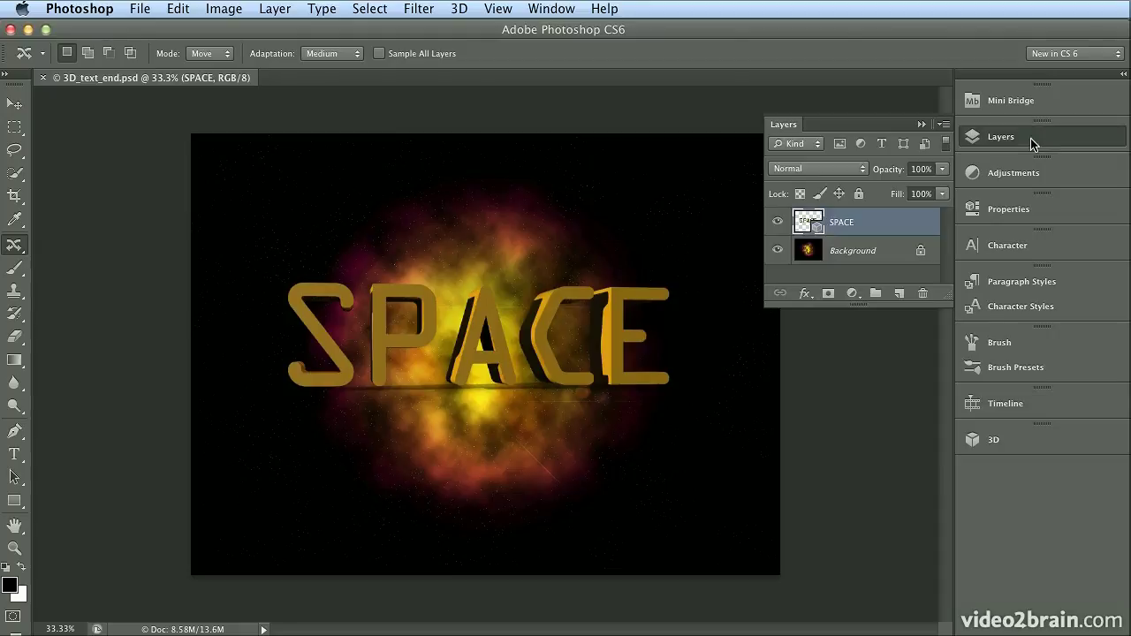
pyautogui.click(14, 106)
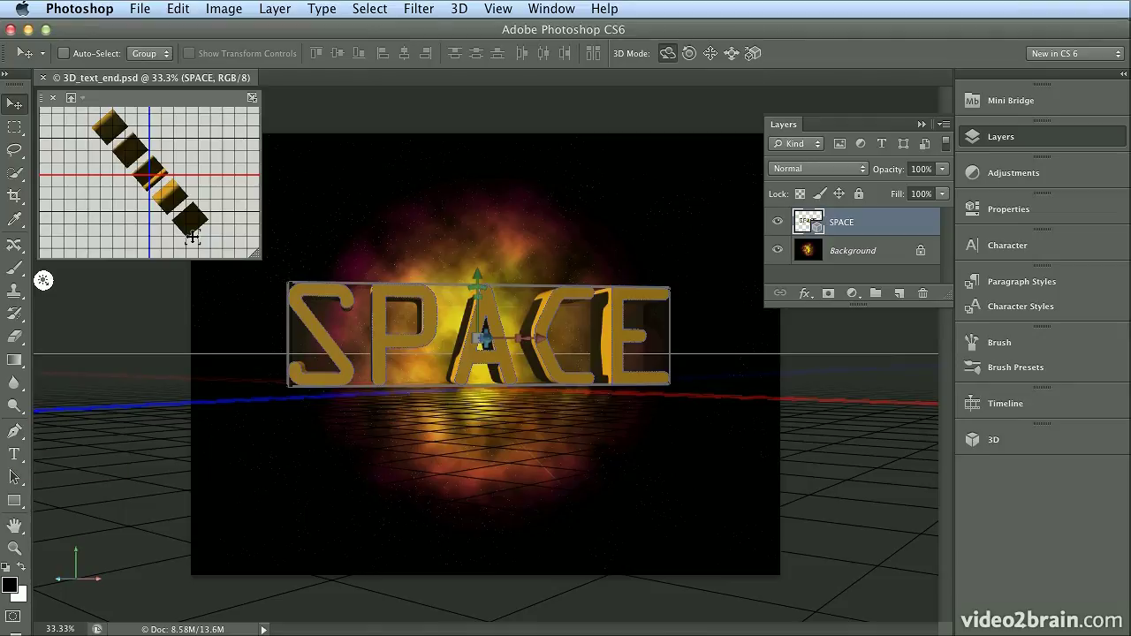
pyautogui.click(976, 212)
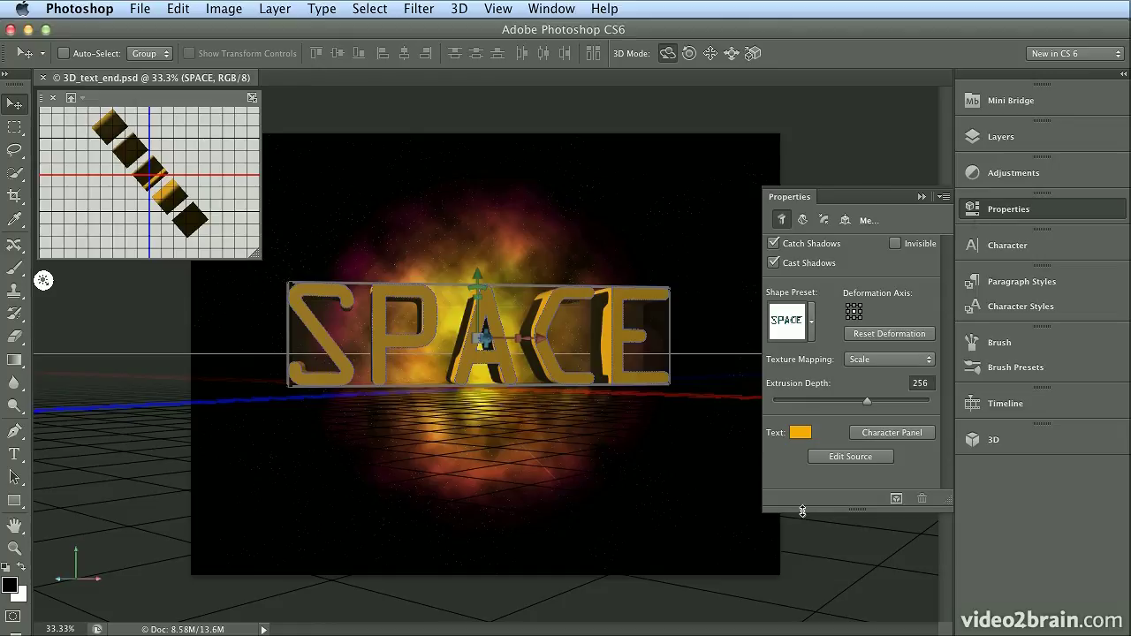
pyautogui.moveTo(807, 513); pyautogui.dragTo(806, 599)
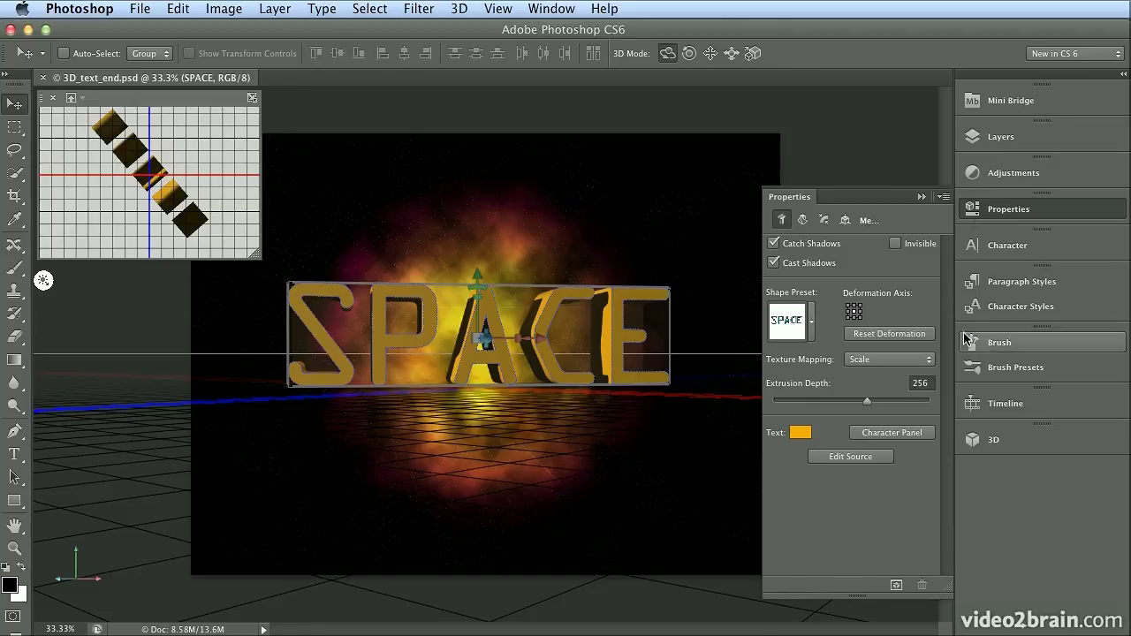
pyautogui.click(967, 209)
# Look over the brush settings, the brush presets and the video timeline options.
pyautogui.click(973, 348)
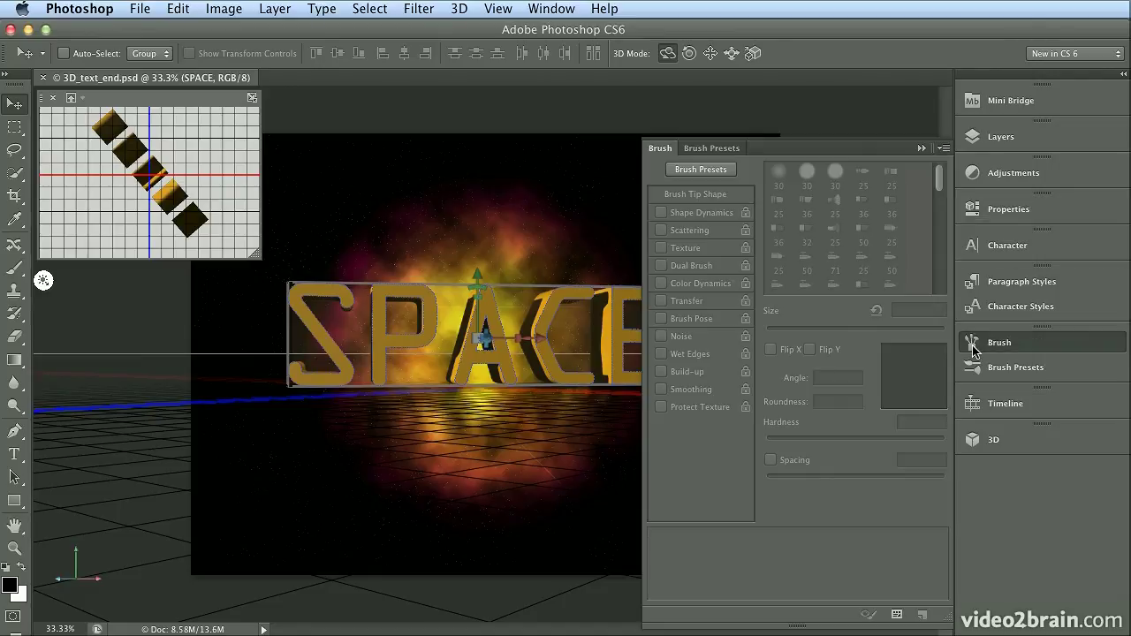
pyautogui.click(971, 368)
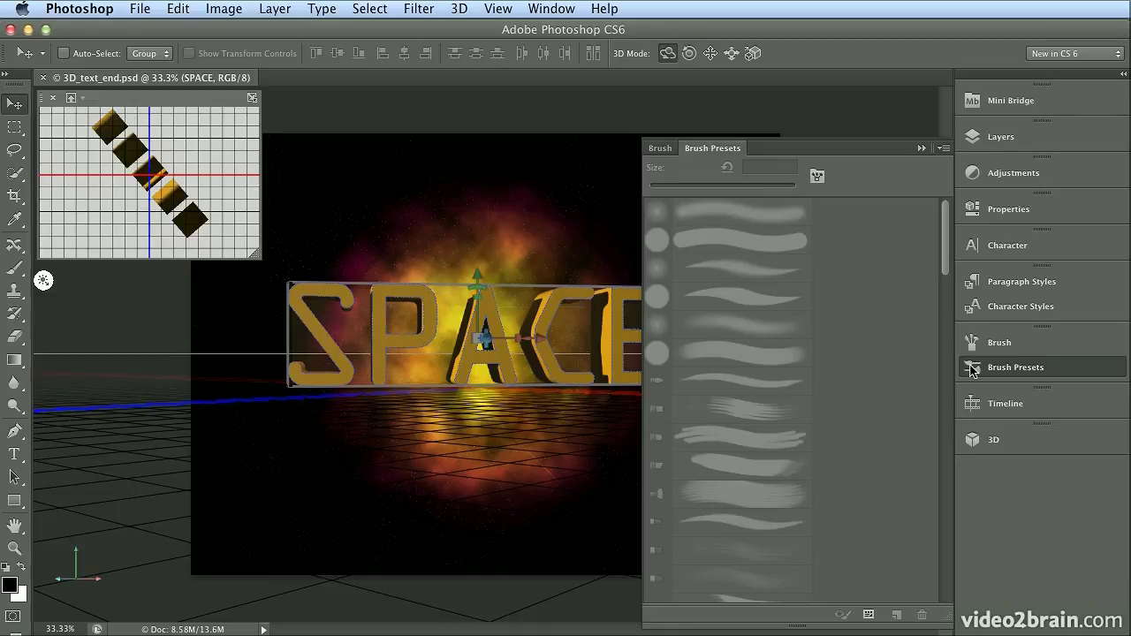
pyautogui.click(979, 403)
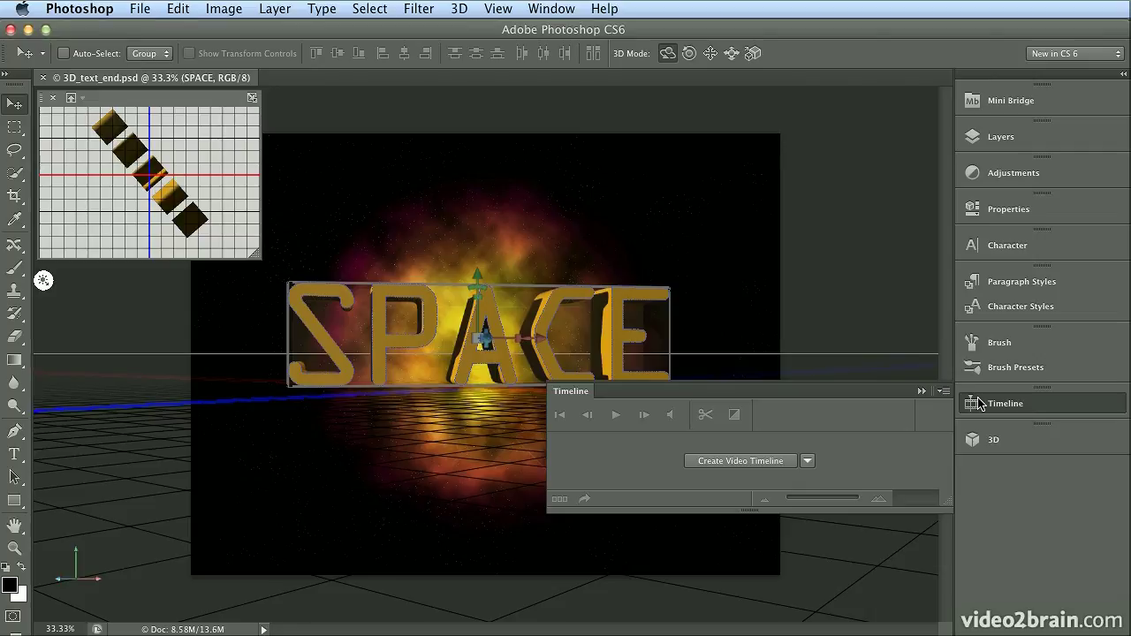
# Try the Essentials workspace and return to the New in CS6 workspace.
pyautogui.click(1037, 54)
pyautogui.click(1053, 42)
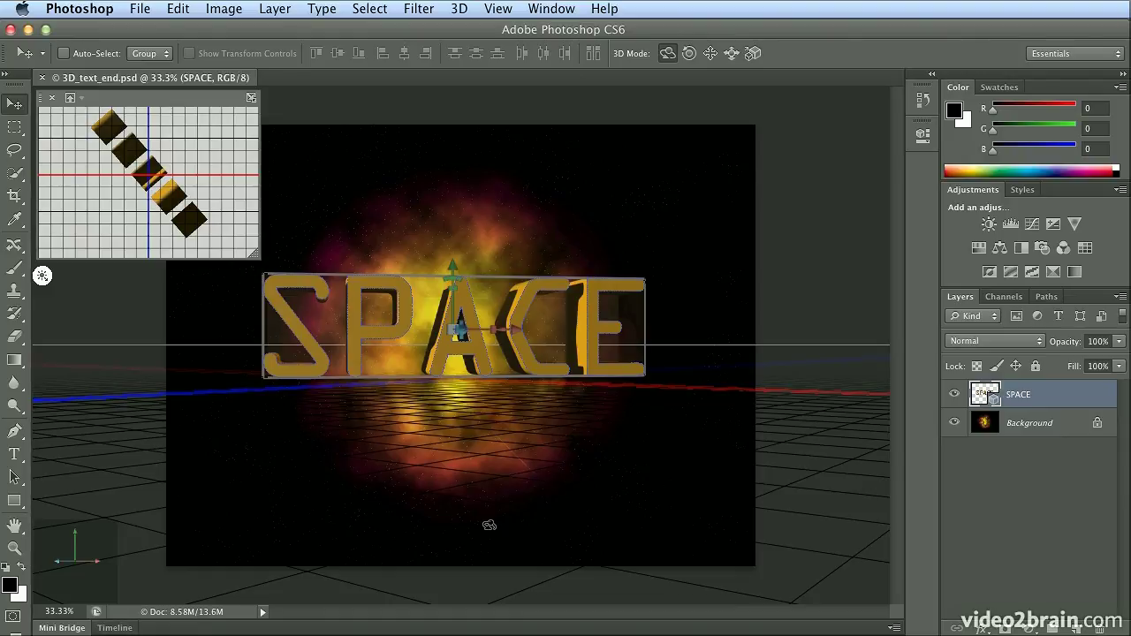
pyautogui.click(1067, 53)
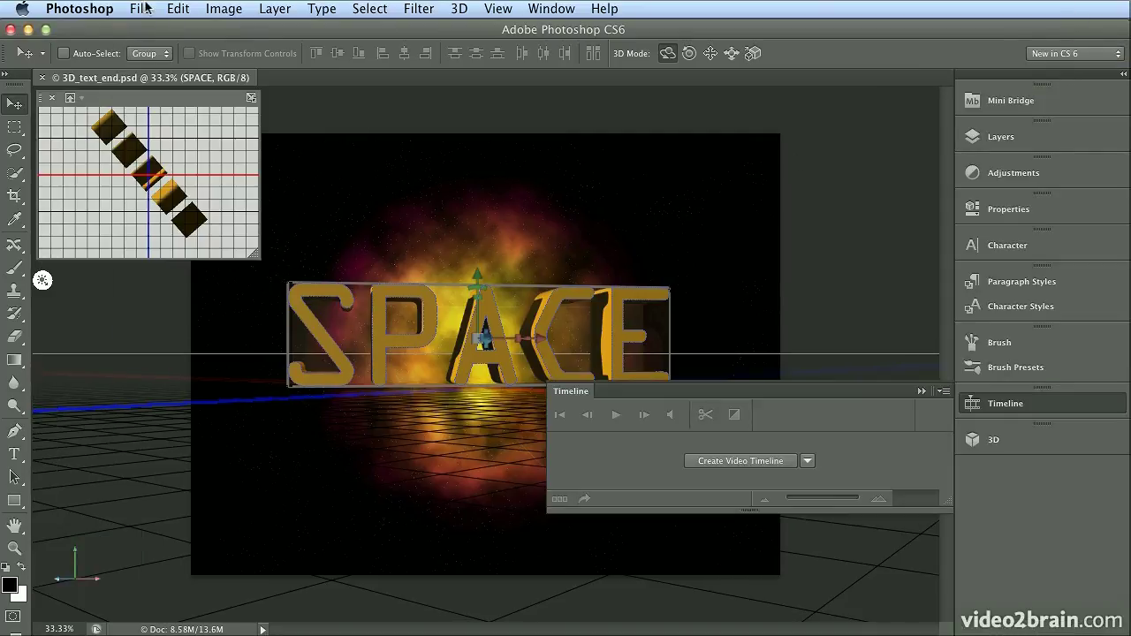
# Examine the highlighted new file commands, including those in the Automate and Scripts groups.
pyautogui.click(142, 8)
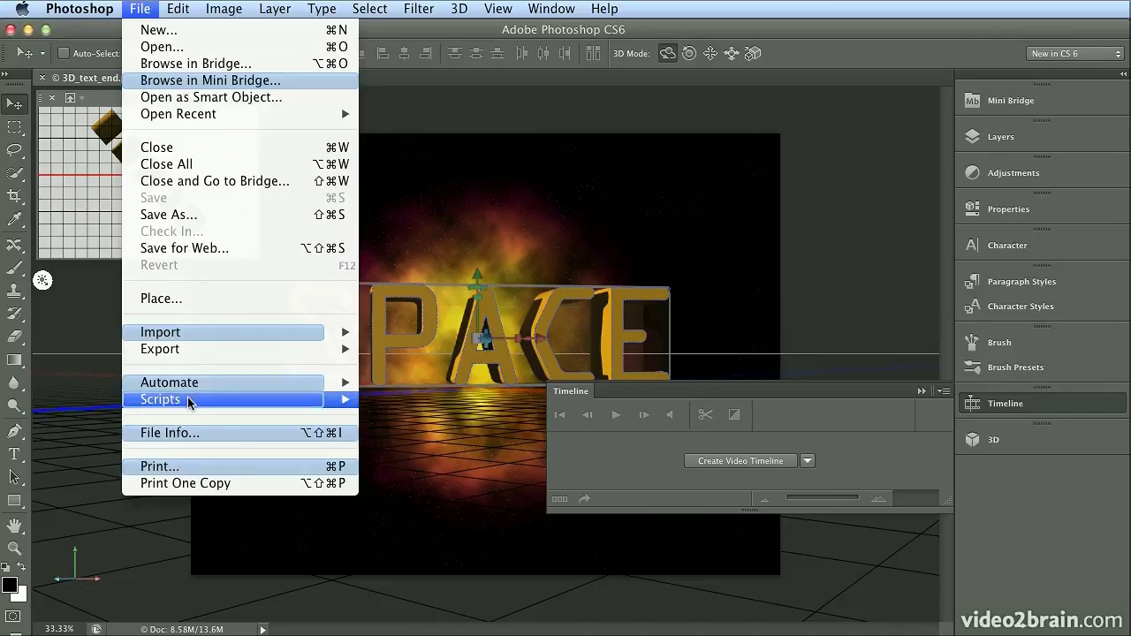
pyautogui.moveTo(187, 388)
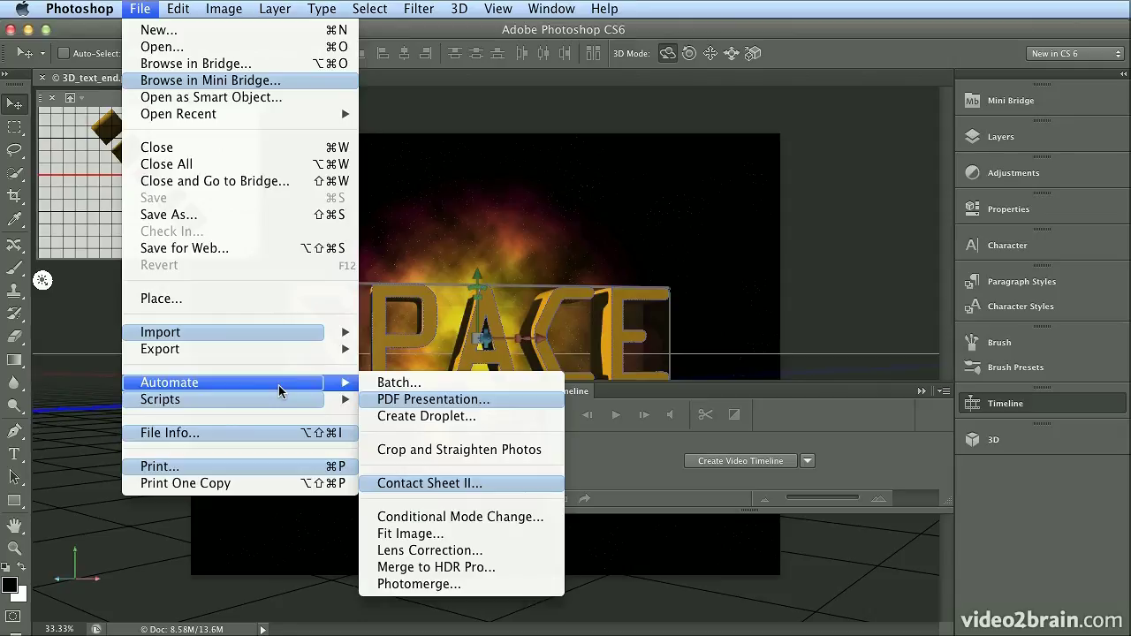
pyautogui.moveTo(276, 401)
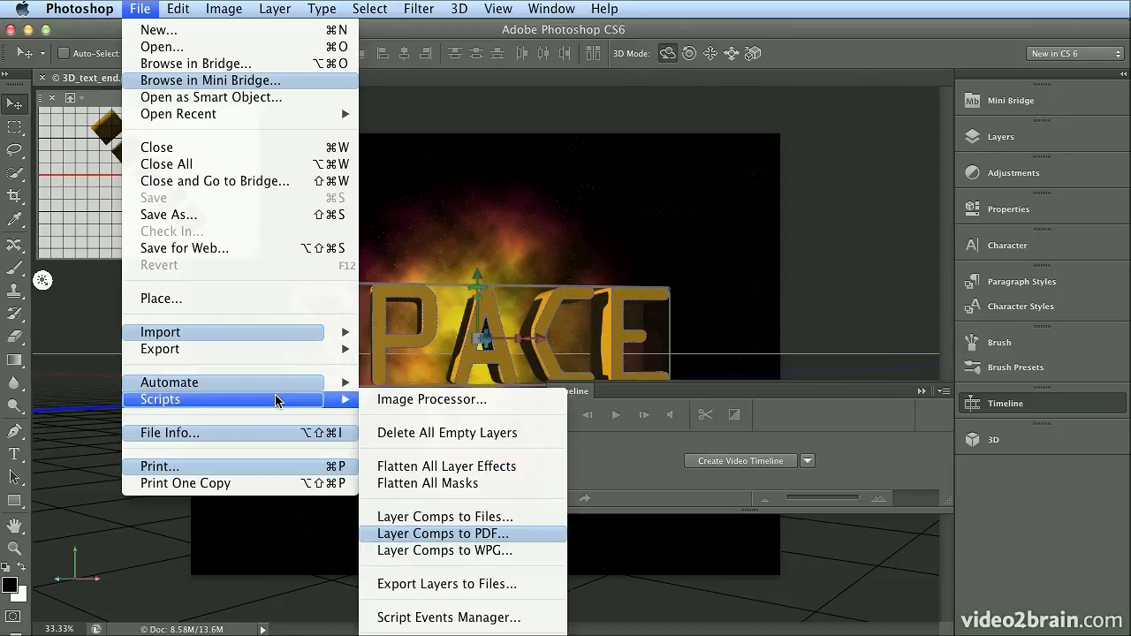
pyautogui.click(210, 80)
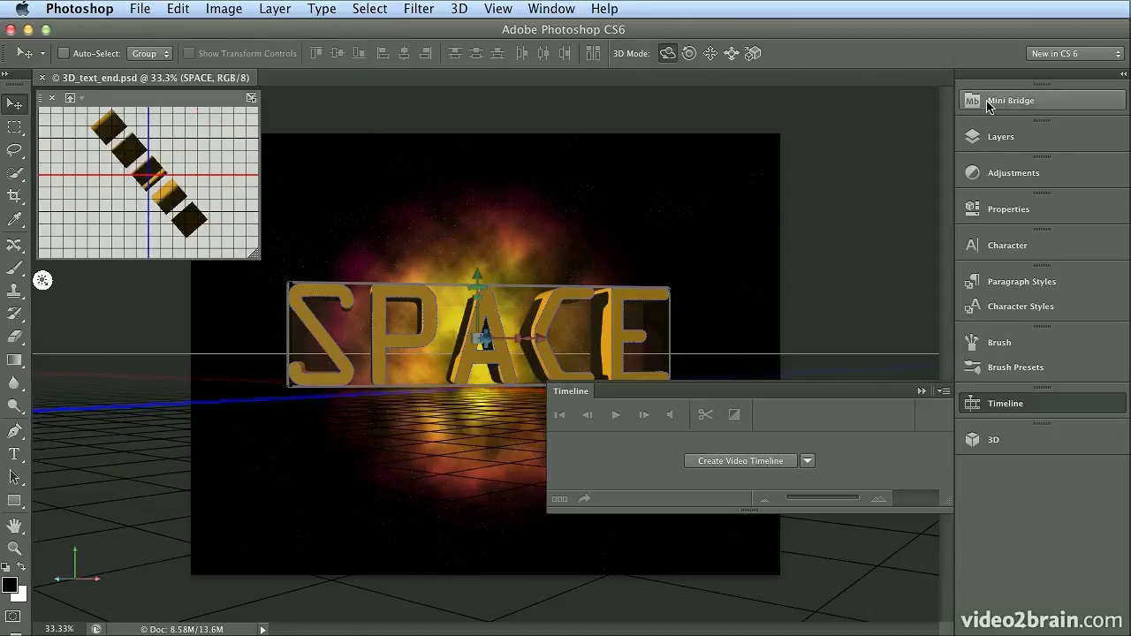
# Look over the 3D scene components of the SPACE text and collapse the list again.
pyautogui.click(1051, 449)
pyautogui.click(1051, 454)
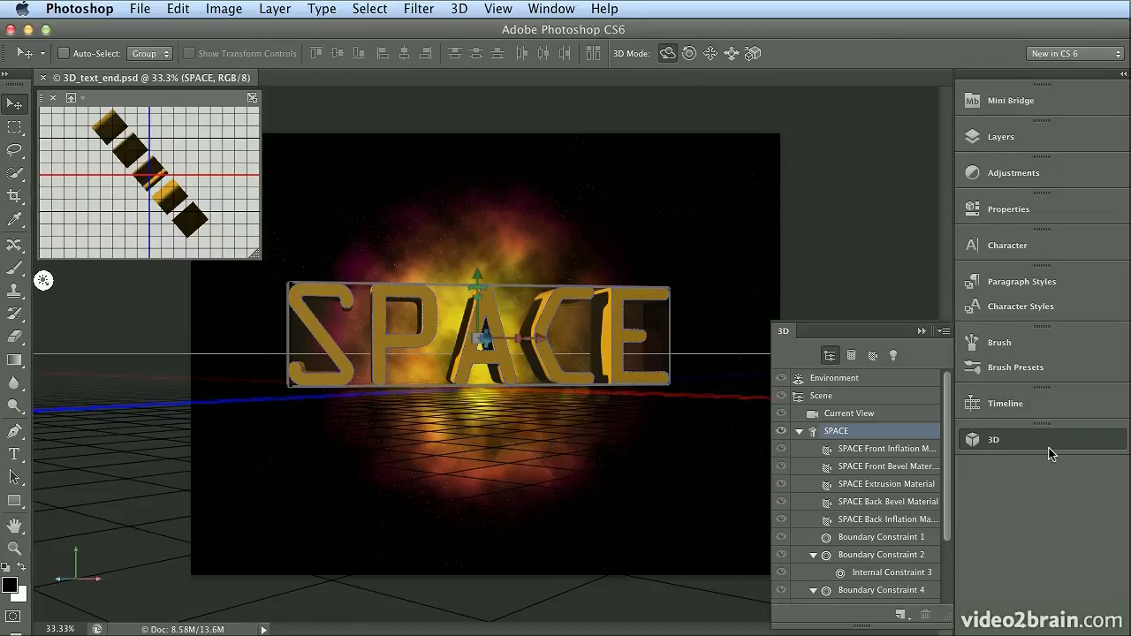
pyautogui.click(1050, 453)
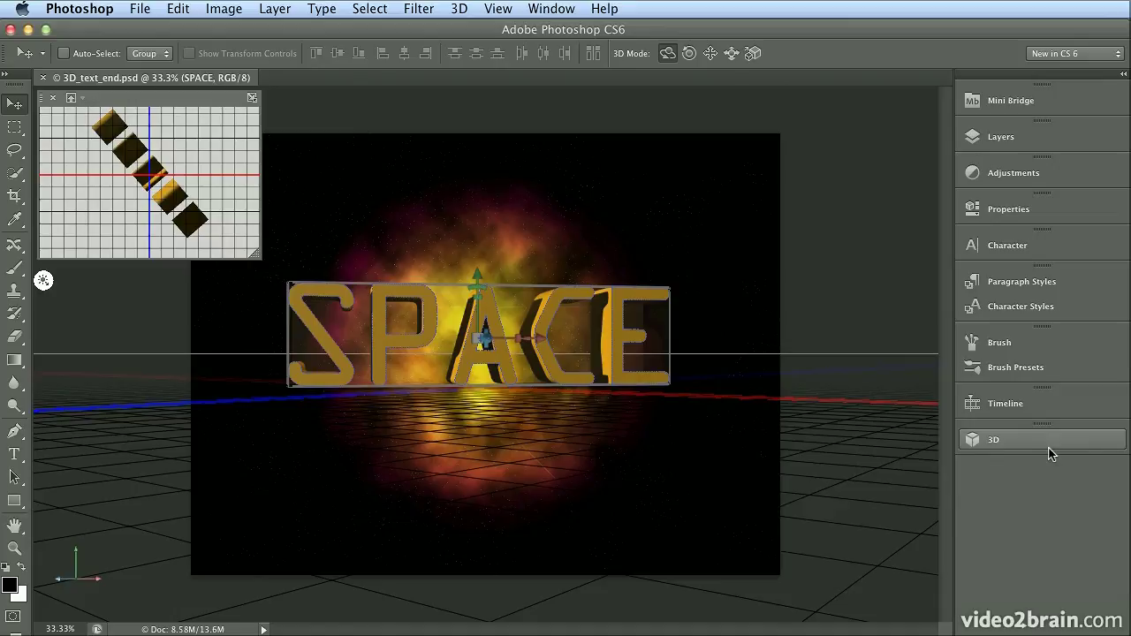